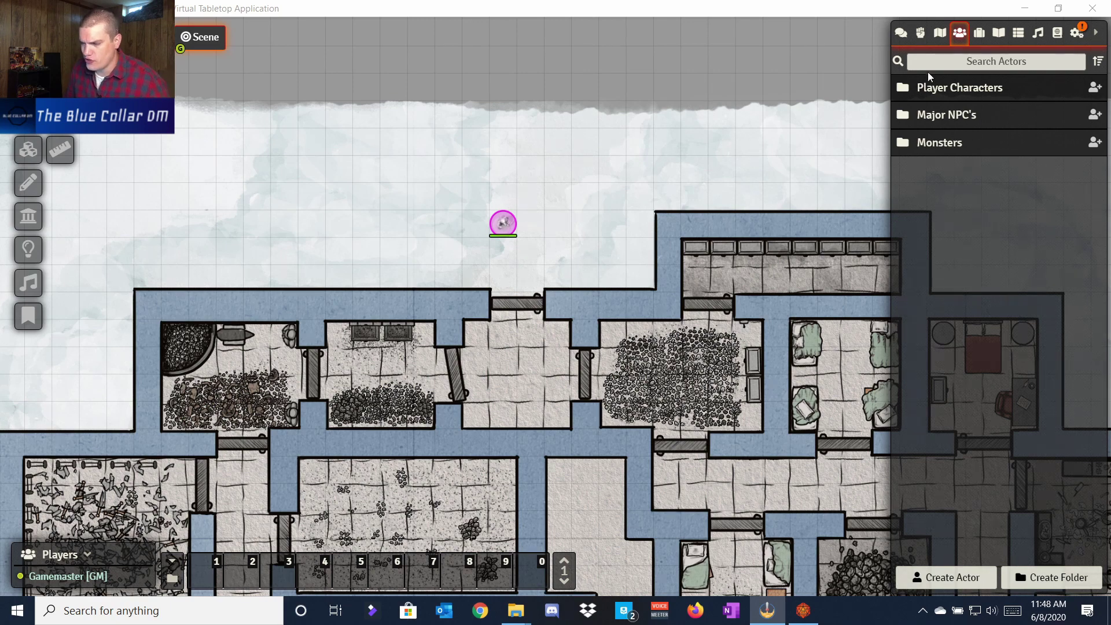
Create a test actor folder named 'Name', then delete it again
left_click(956, 90)
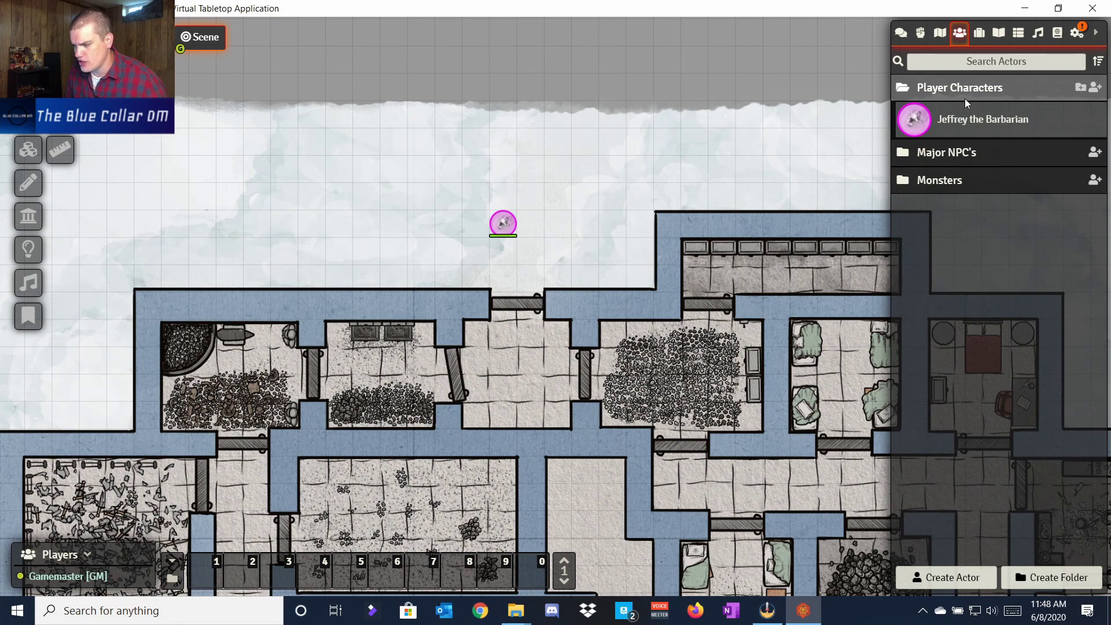
left_click(968, 97)
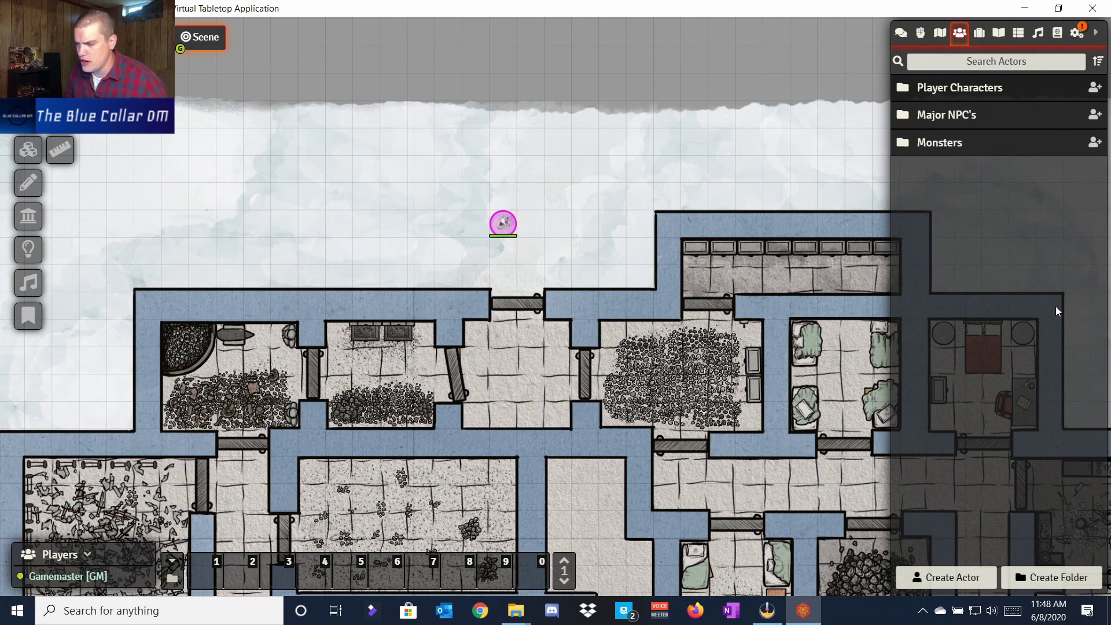
left_click(1044, 576)
left_click(588, 296)
type("Name")
key("Return")
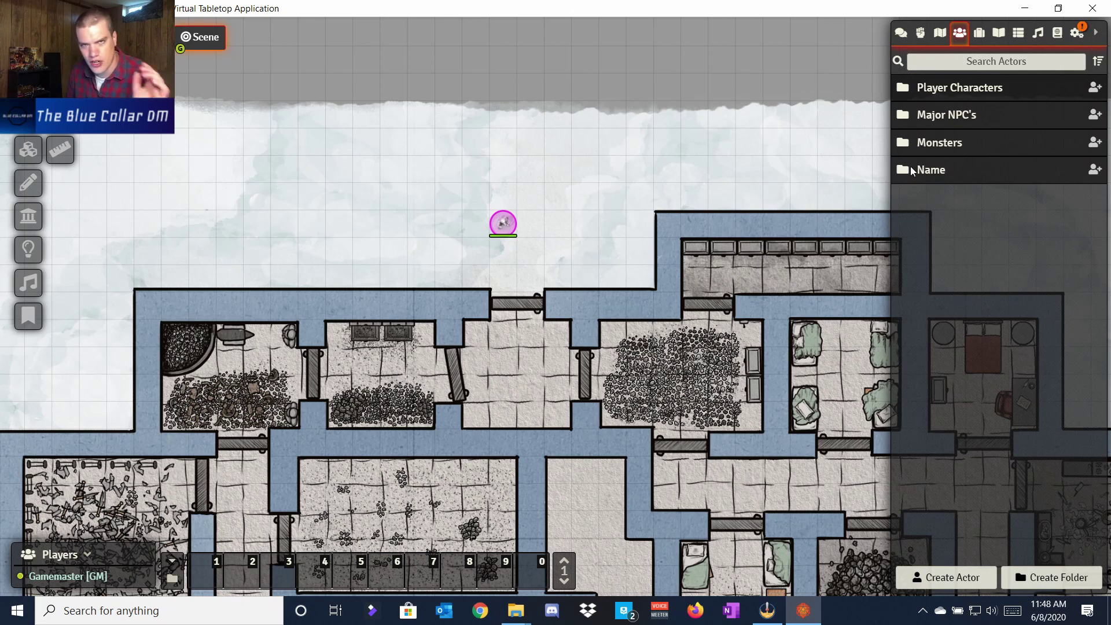
right_click(957, 174)
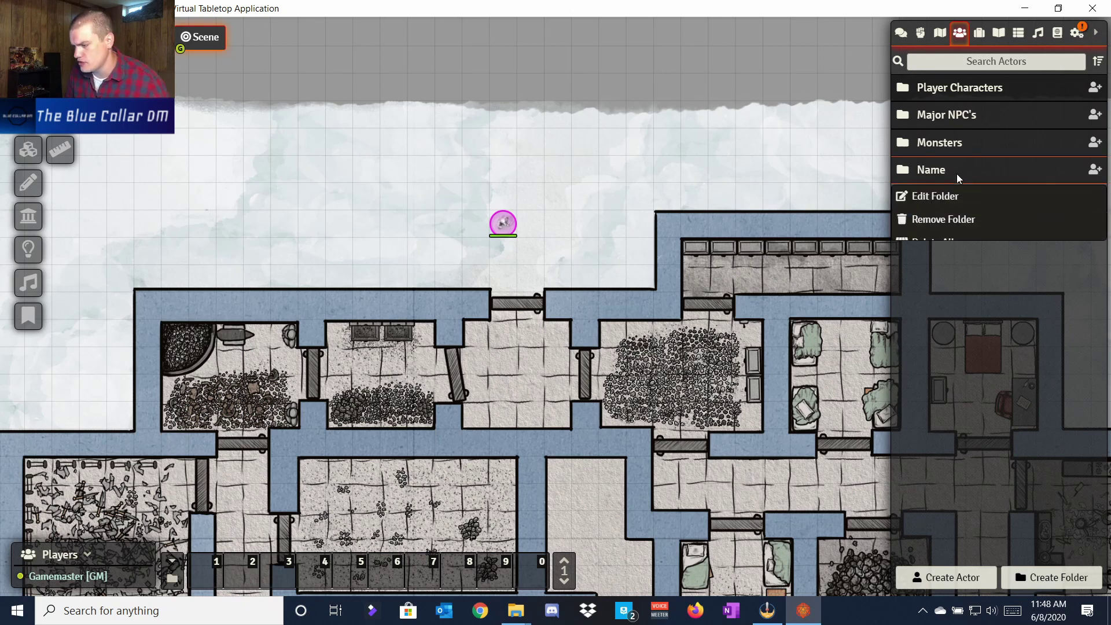
left_click(947, 224)
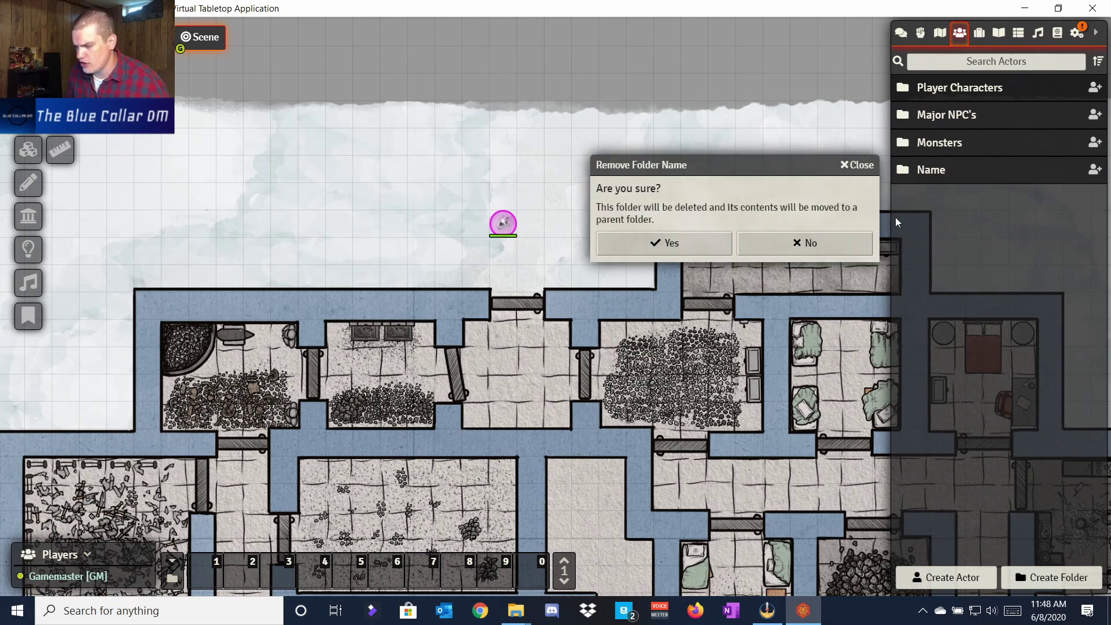
left_click(710, 245)
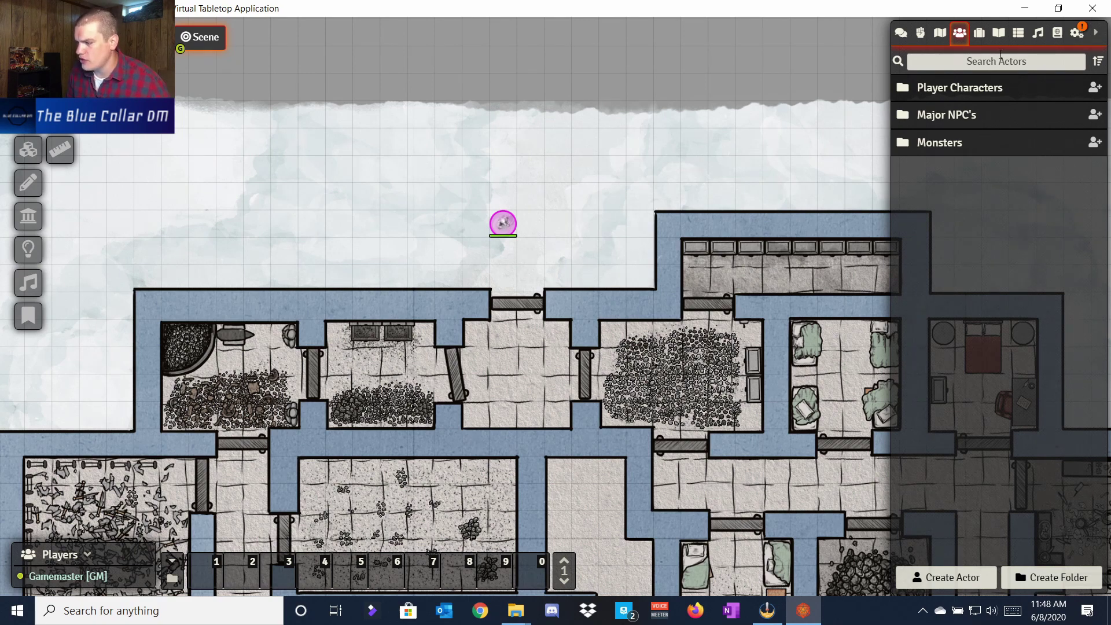
Import the Acolyte from the Monsters (SRD) compendium into the Monsters folder
left_click(956, 138)
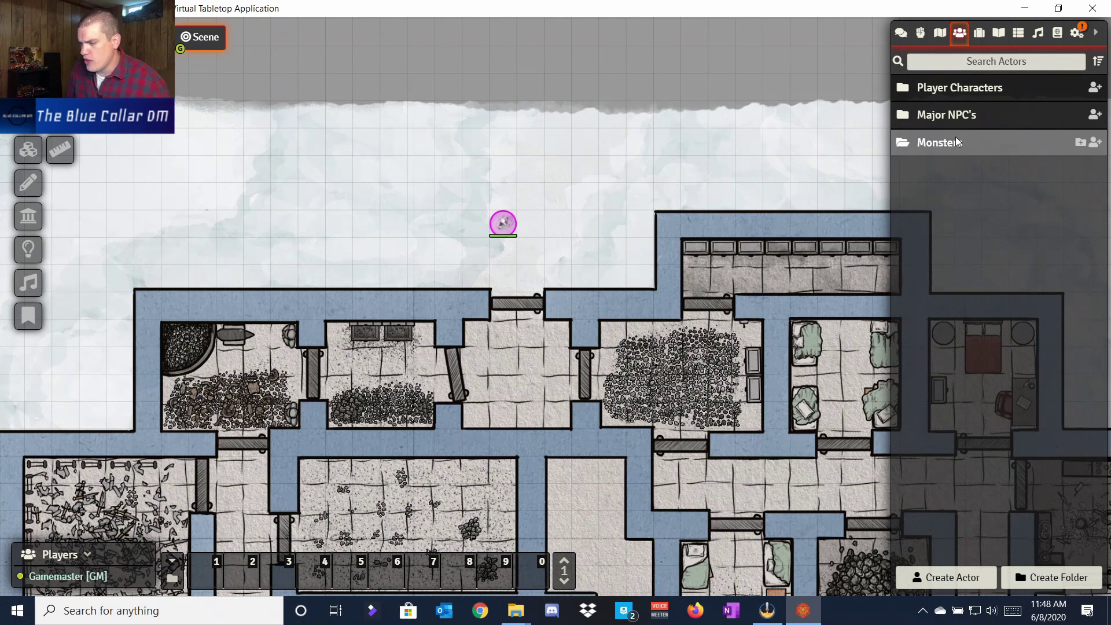
left_click(1057, 33)
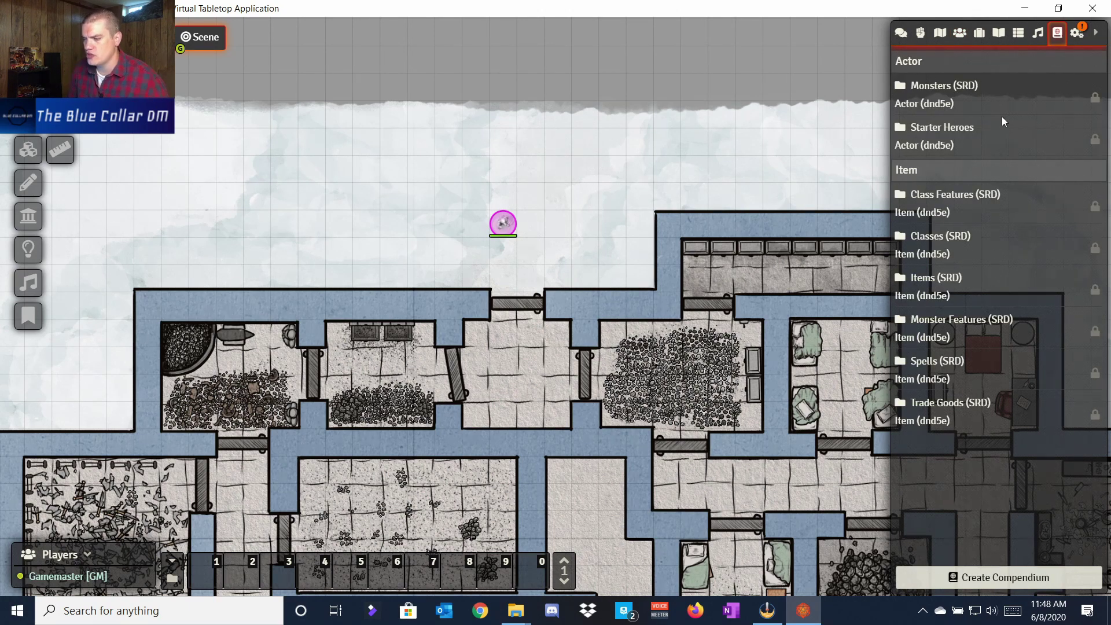
left_click(950, 87)
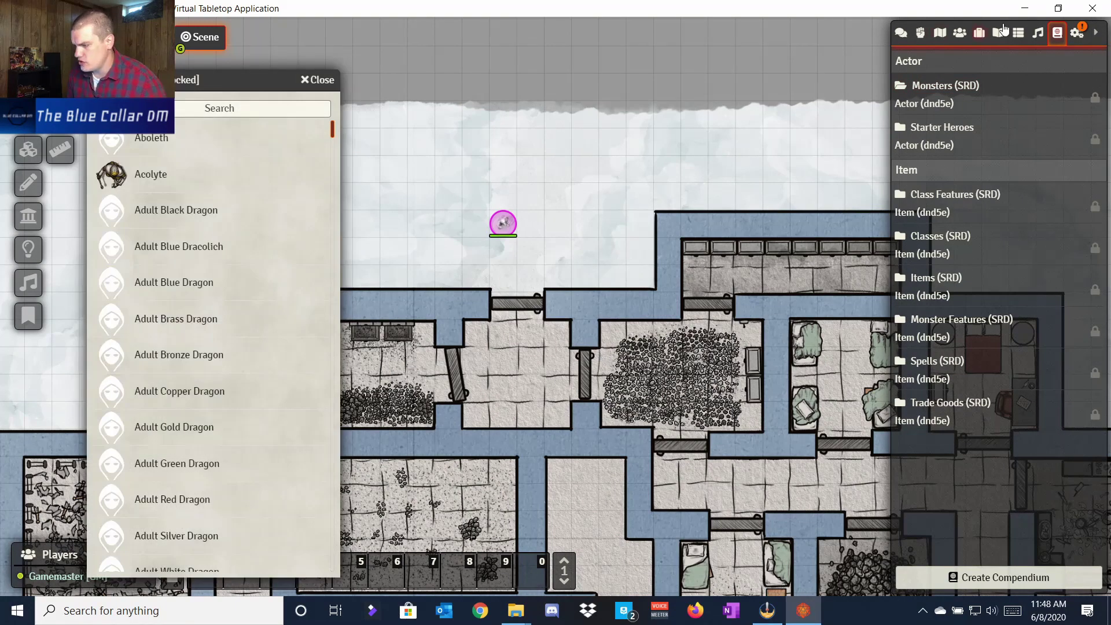
left_click(960, 33)
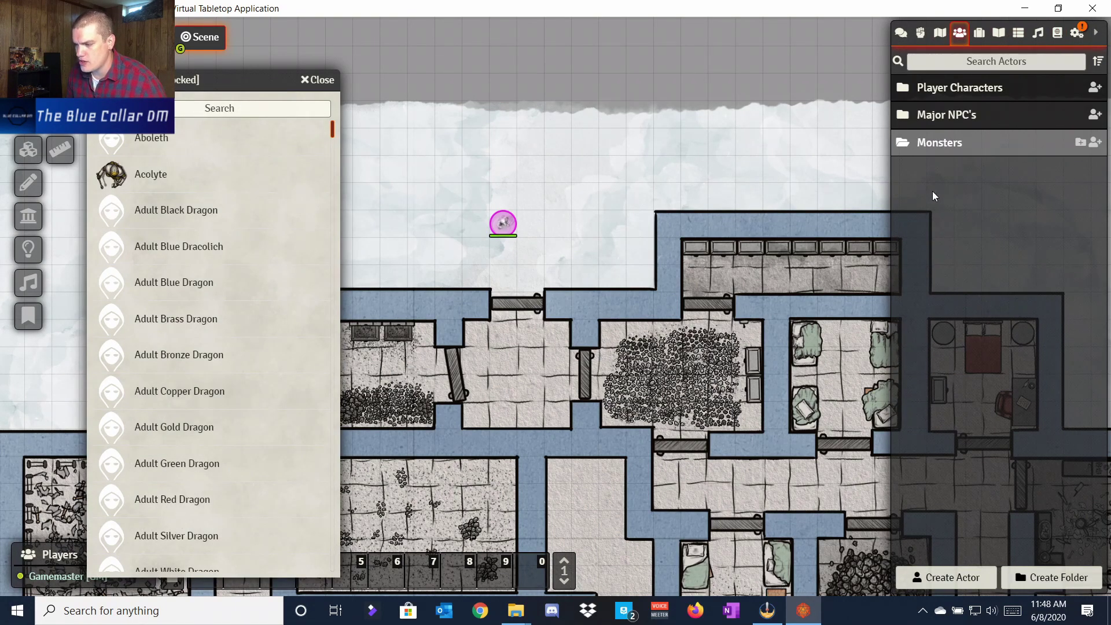
scroll(181, 156, "down", 5)
scroll(181, 156, "up", 5)
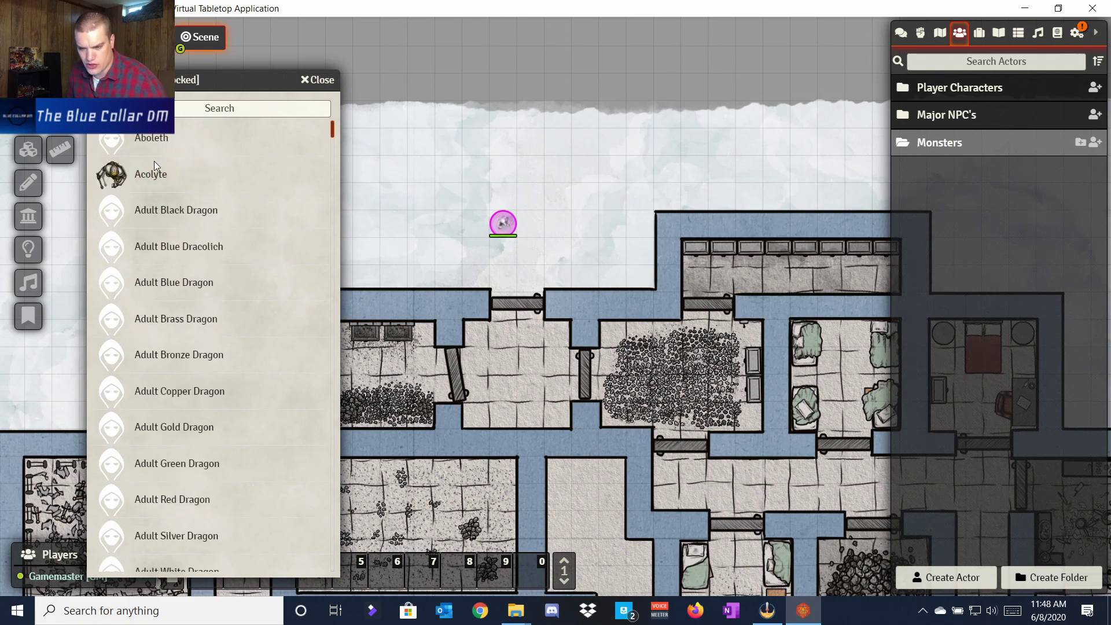
left_click_drag(142, 175, 257, 176)
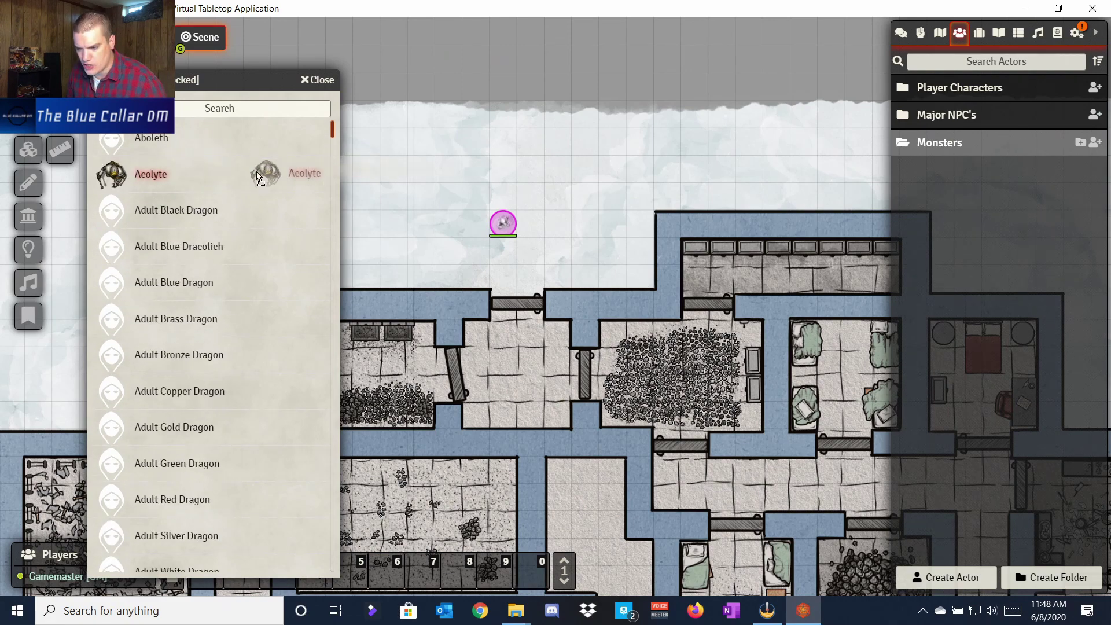
left_click(149, 179)
left_click(694, 83)
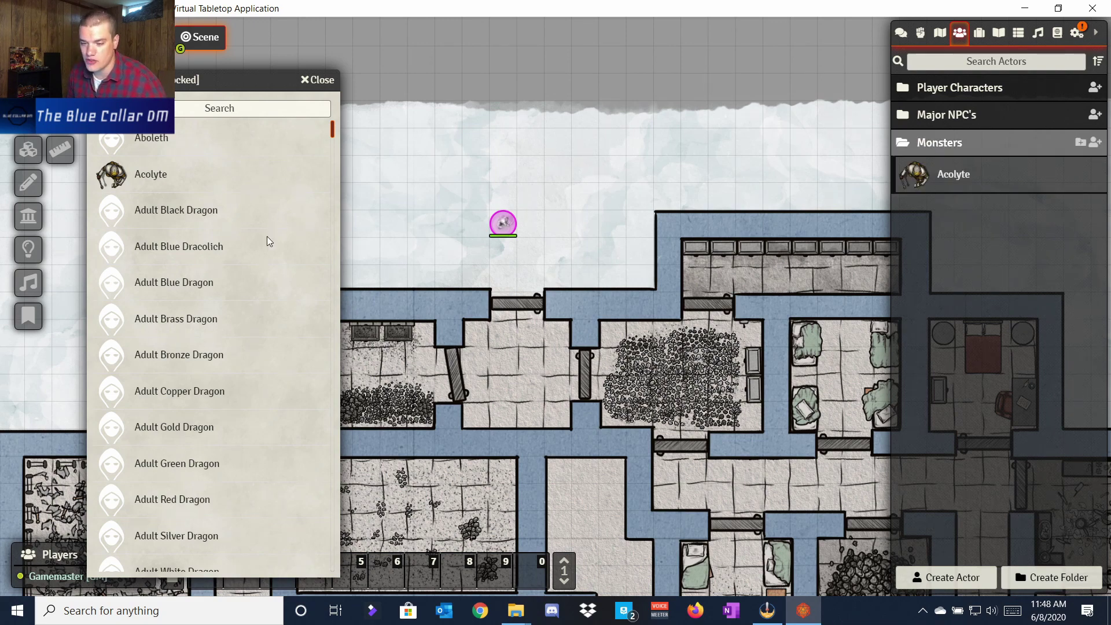
scroll(249, 220, "down", 10)
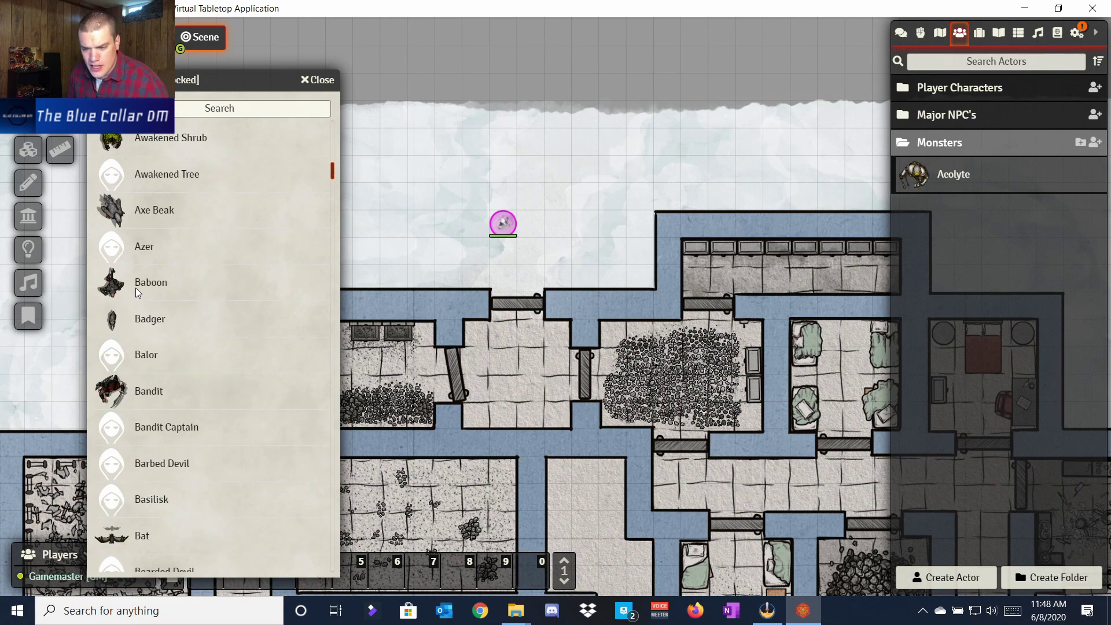
Import the Axe Beak from the SRD monsters into the Monsters folder
scroll(168, 262, "up", 4)
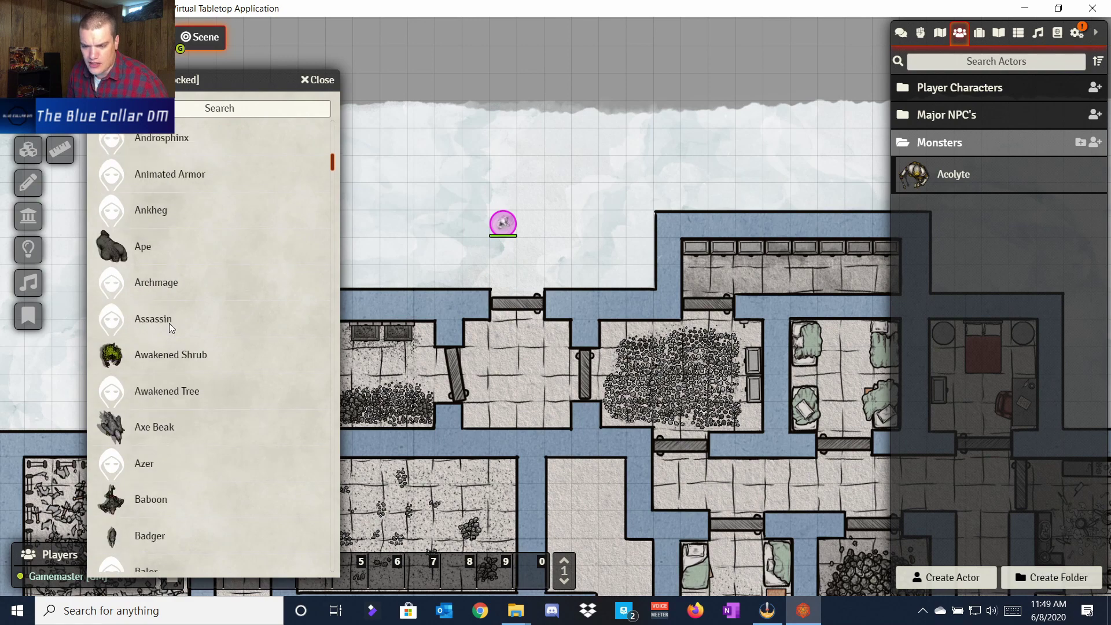
left_click(150, 431)
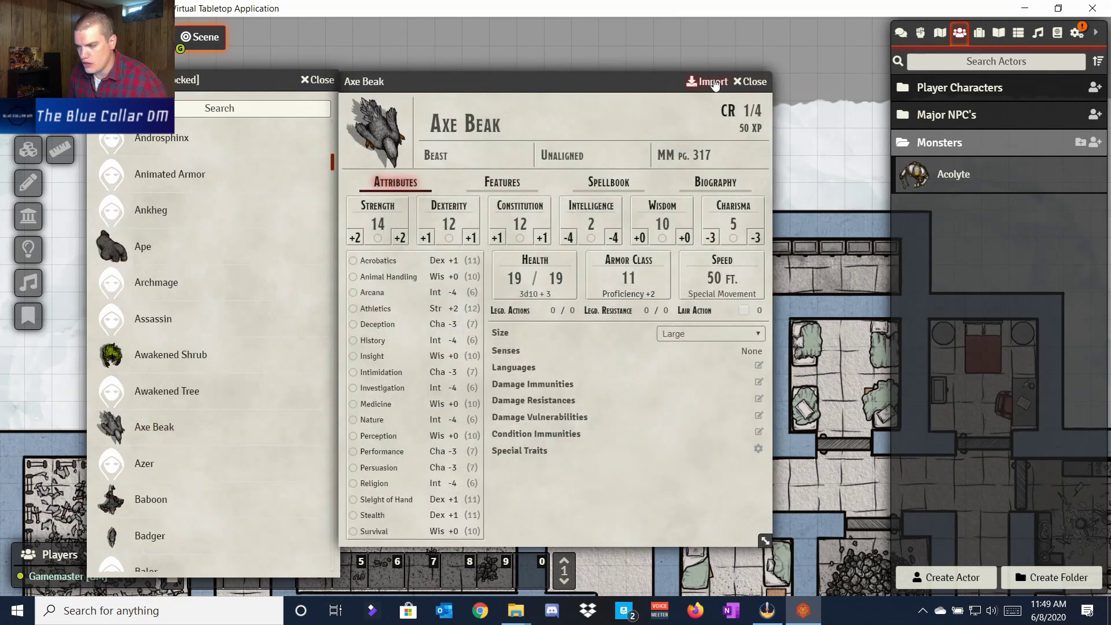
left_click(719, 82)
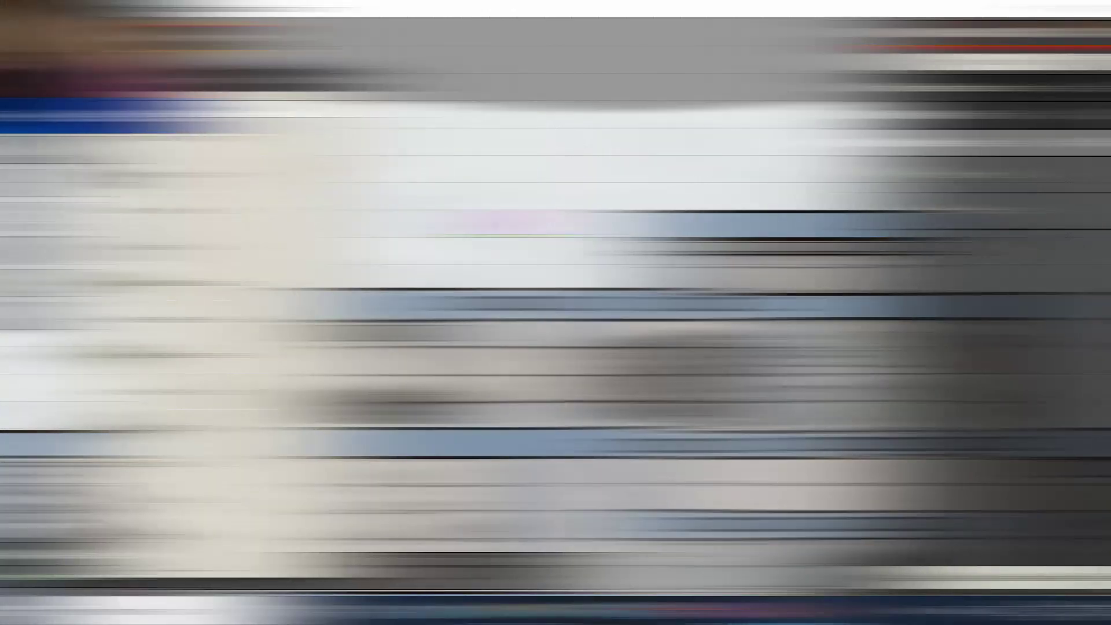
Preview the Baboon without importing, then add the Bandit to the Monsters folder
scroll(195, 354, "down", 2)
left_click(162, 433)
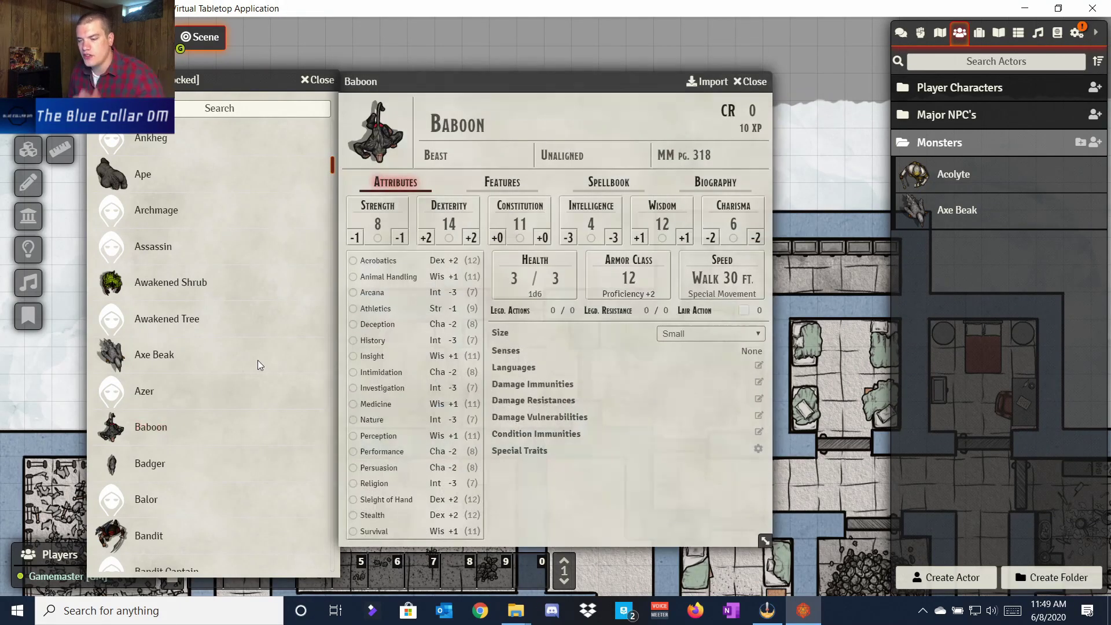
left_click(754, 81)
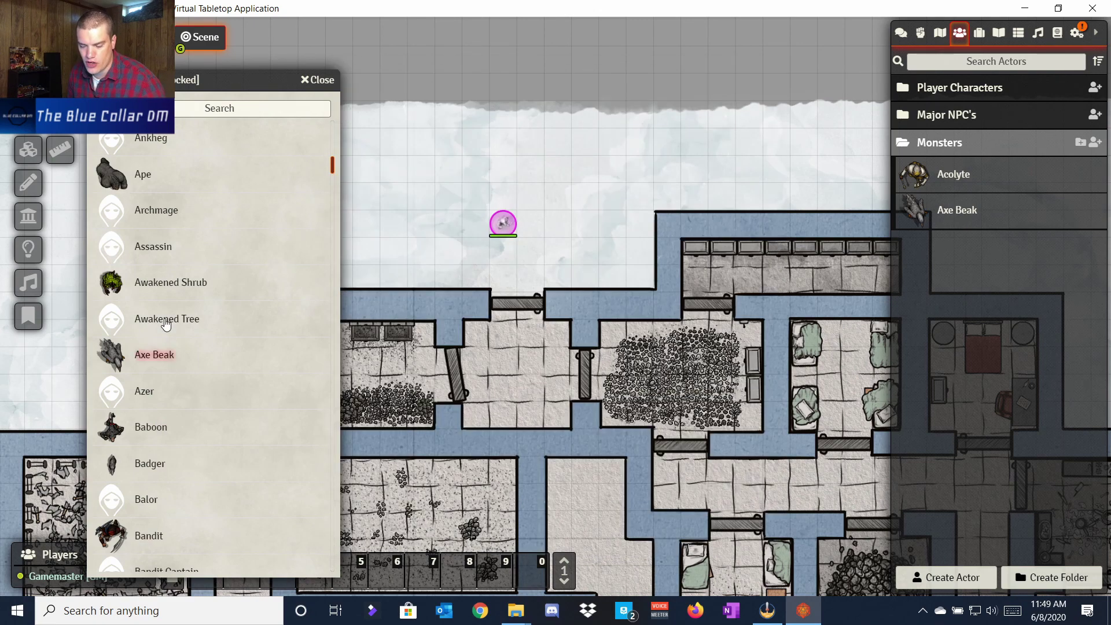
scroll(169, 335, "down", 4)
left_click_drag(140, 396, 961, 179)
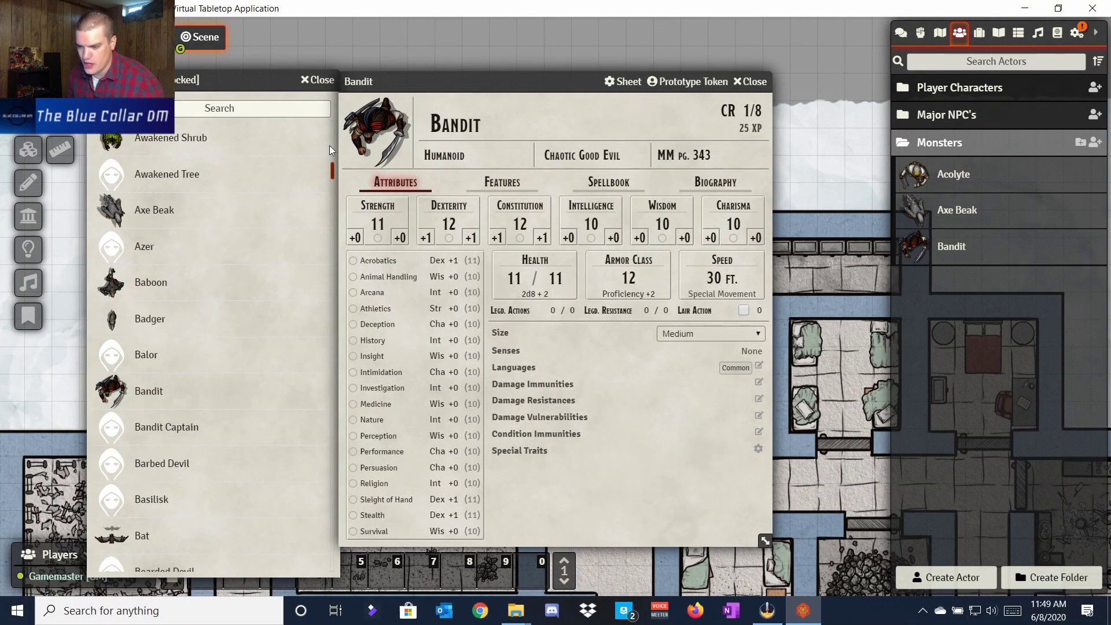
left_click(681, 86)
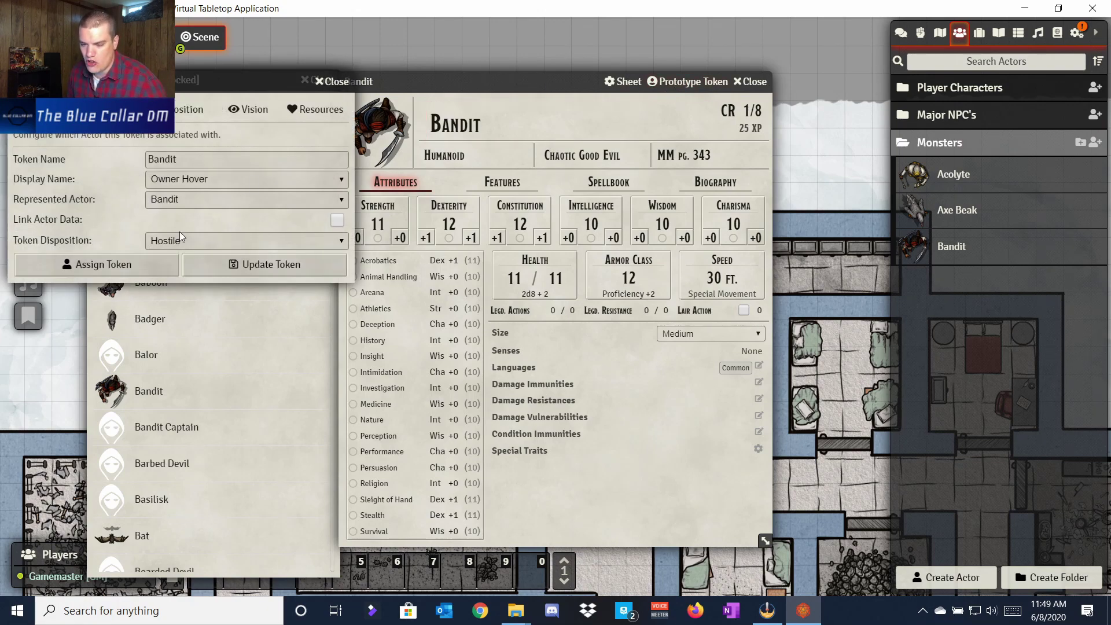
left_click(125, 110)
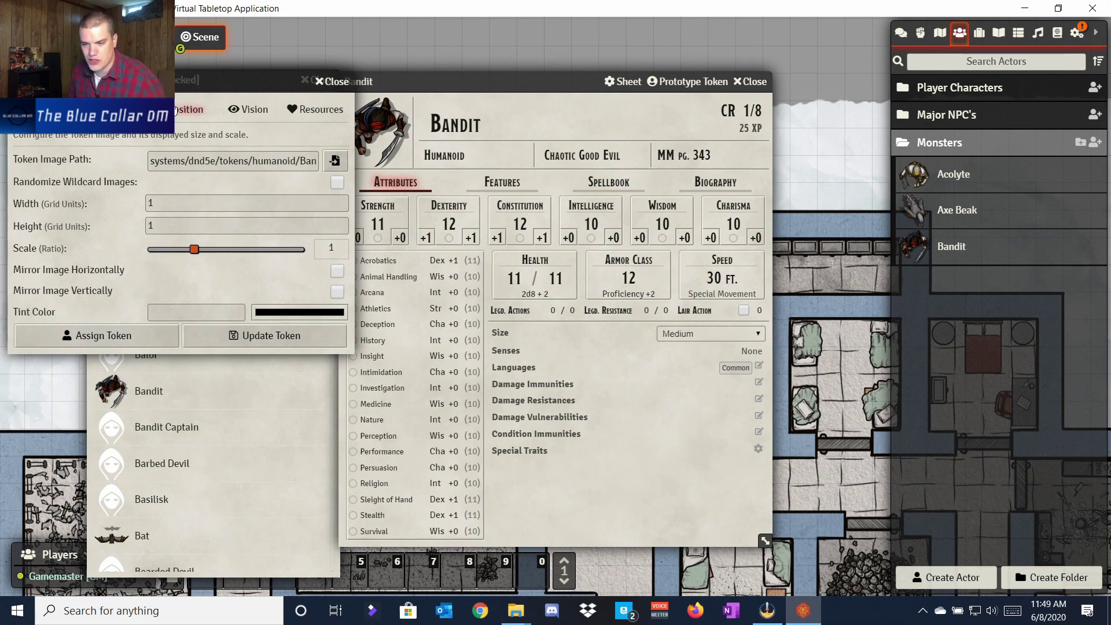
left_click(188, 109)
left_click(125, 110)
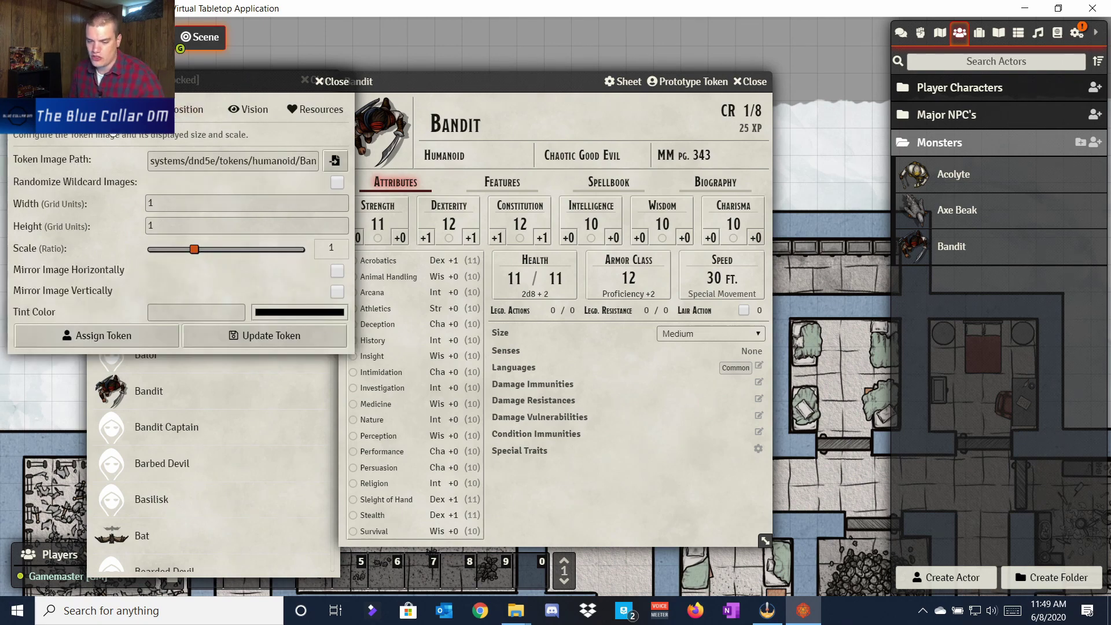
left_click(197, 116)
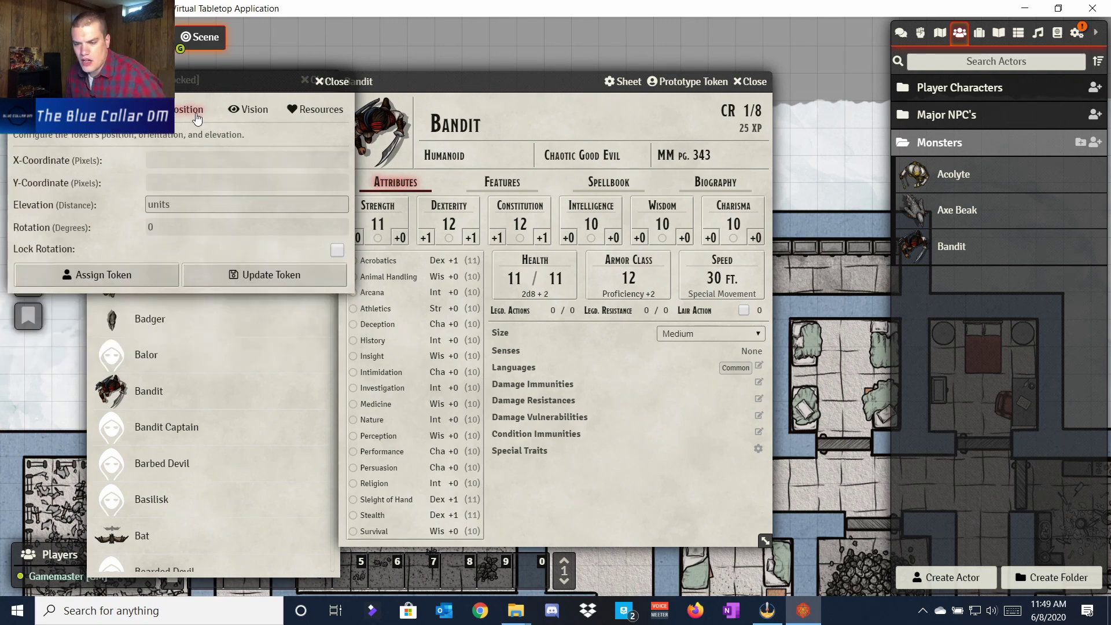
left_click(246, 112)
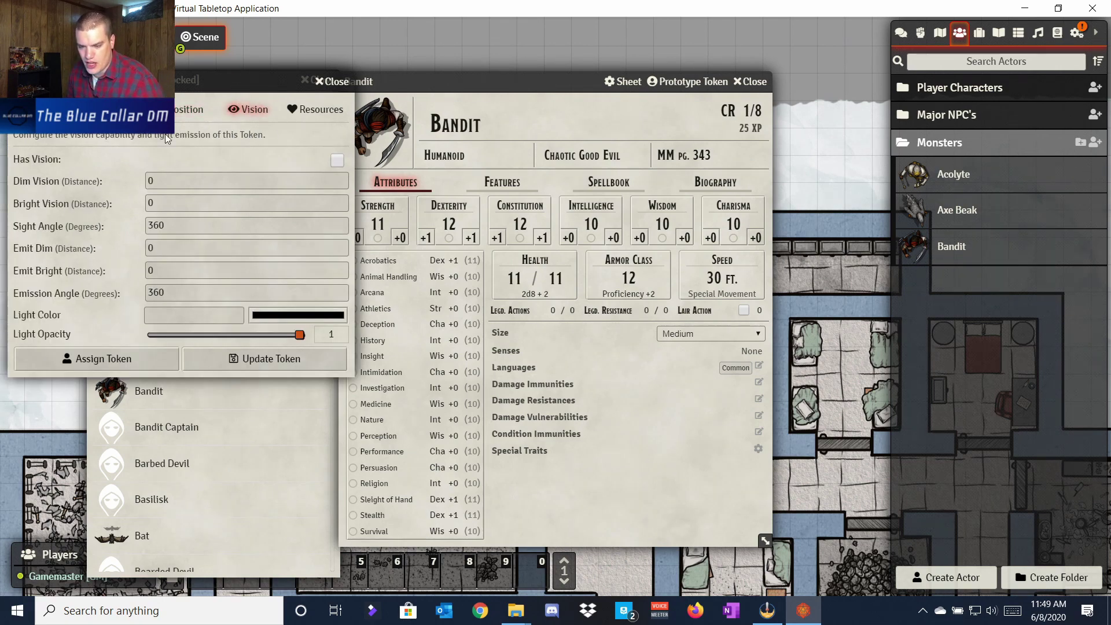
left_click(306, 113)
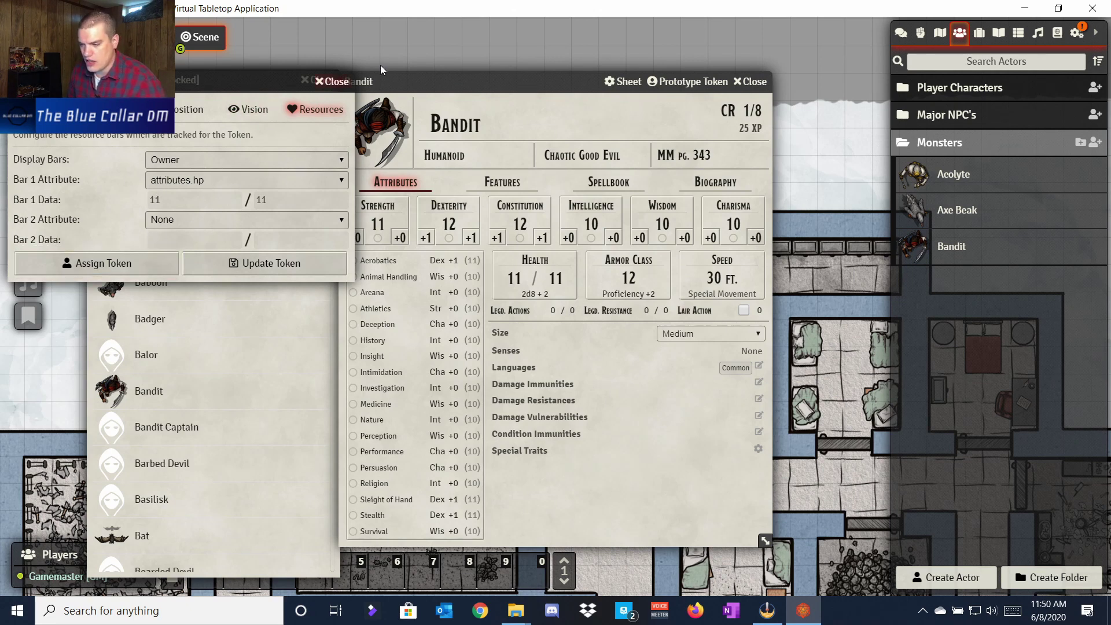
left_click(331, 81)
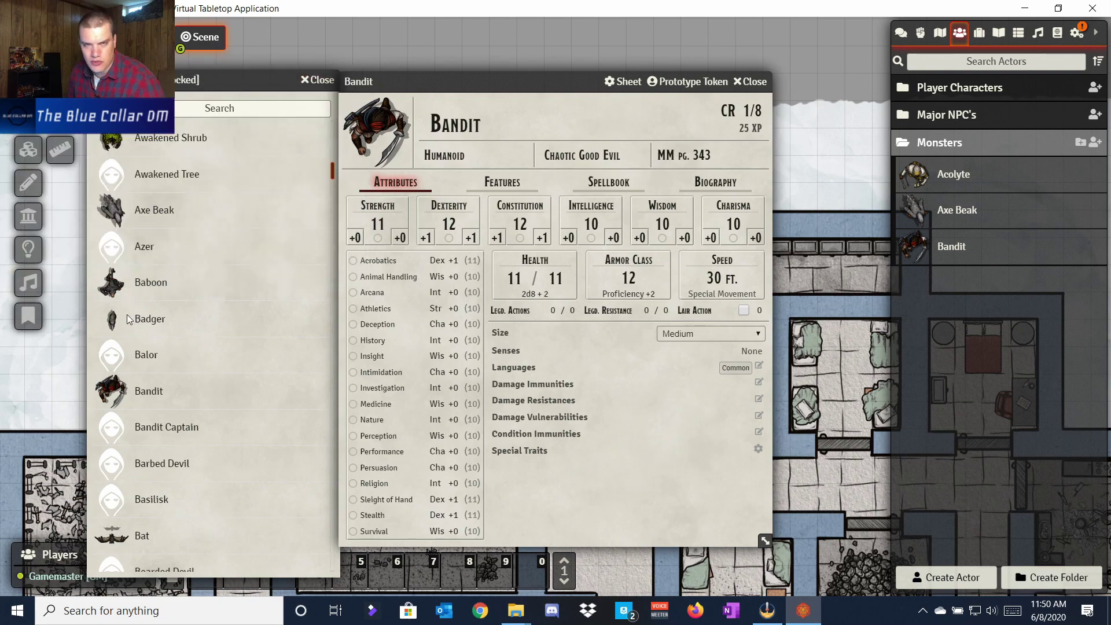
left_click(757, 85)
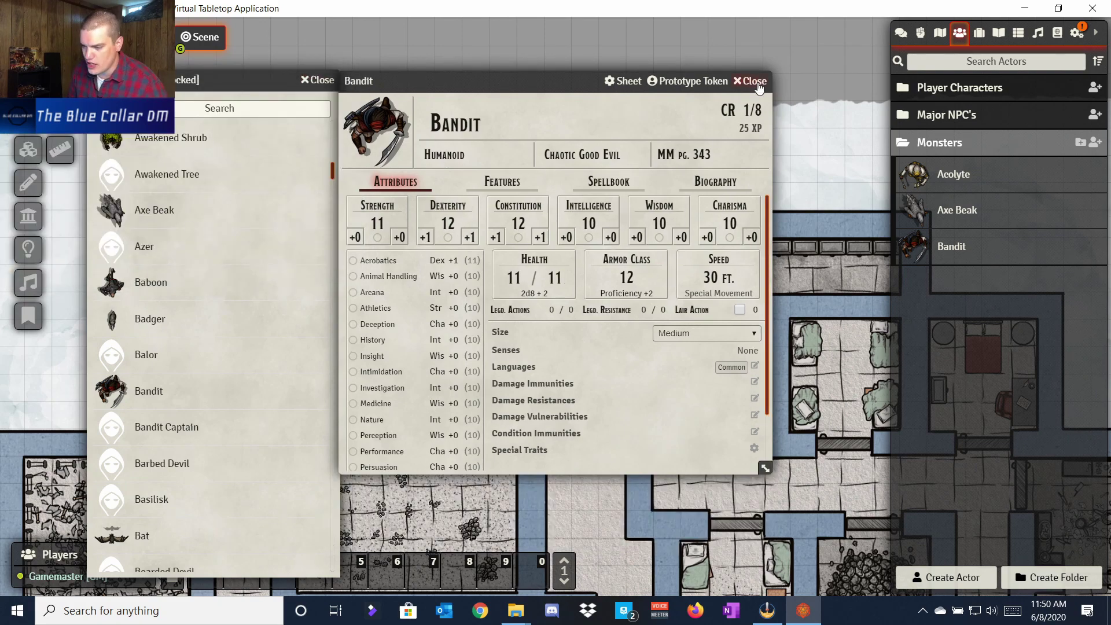
left_click_drag(949, 246, 537, 221)
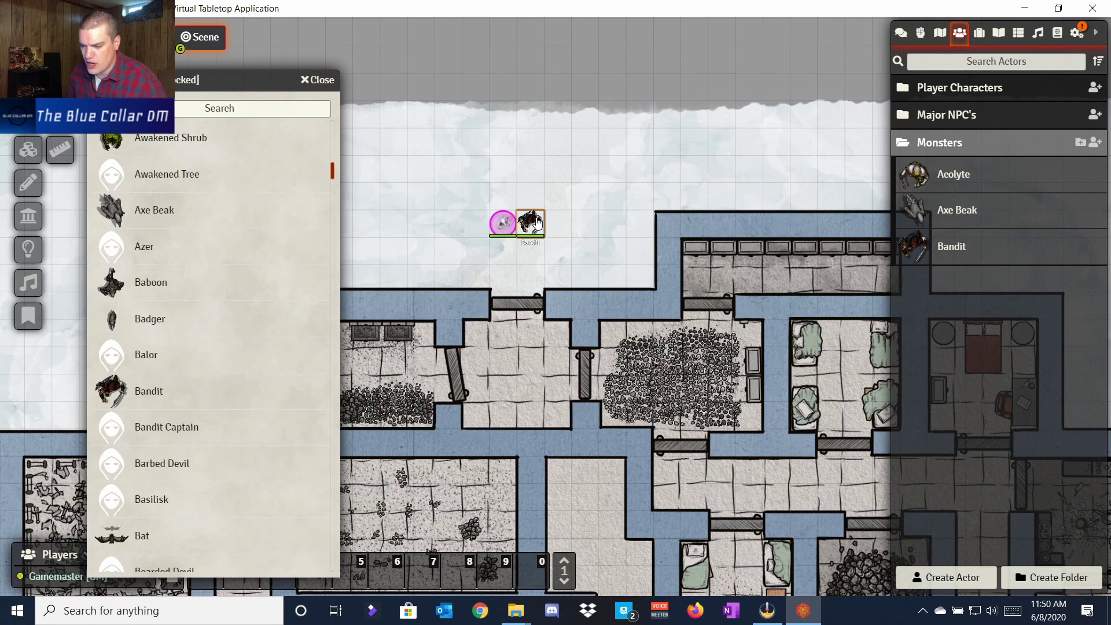
Post the Bandit token's Scimitar card to chat and make a normal attack roll
double_click(529, 223)
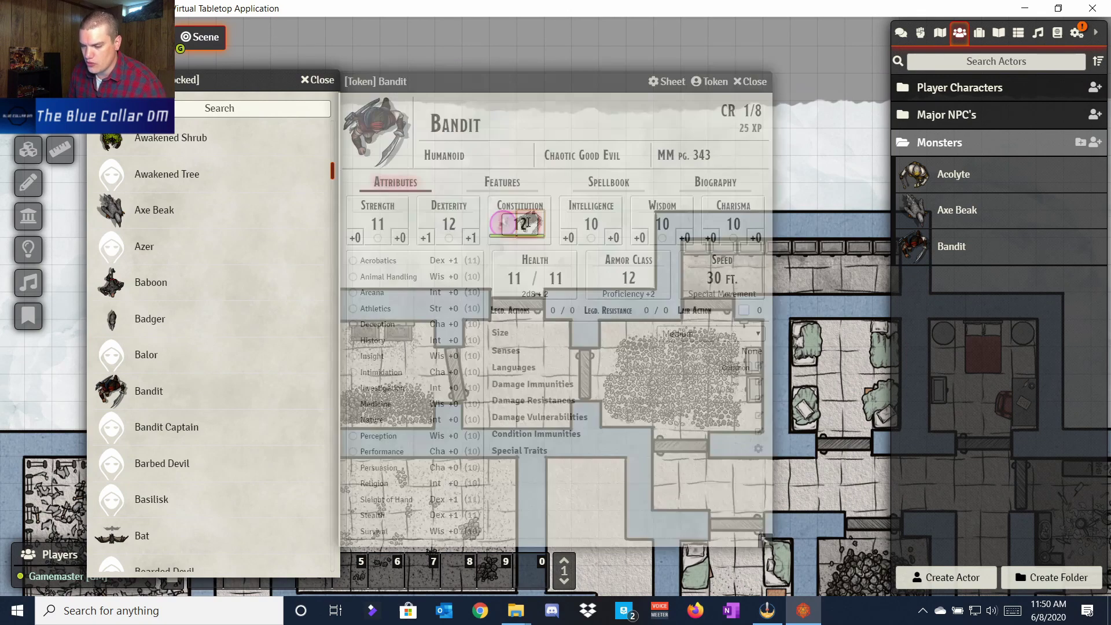
left_click(508, 188)
left_click(369, 246)
left_click(1010, 440)
left_click(742, 476)
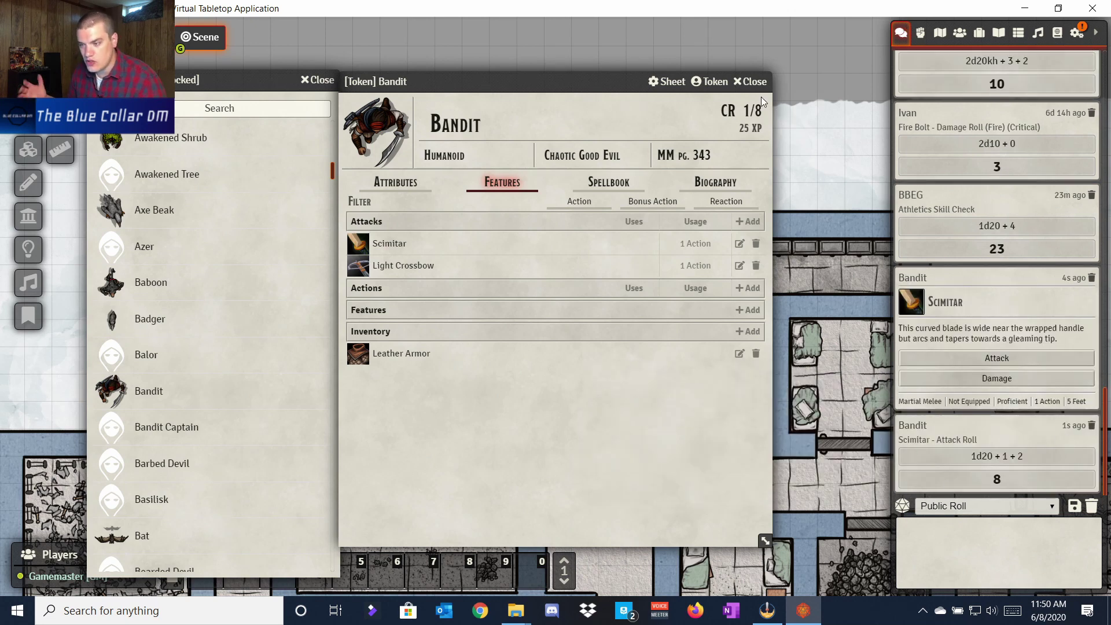
Close the Bandit sheet and move the monster compendium toward the screen centre
left_click(748, 82)
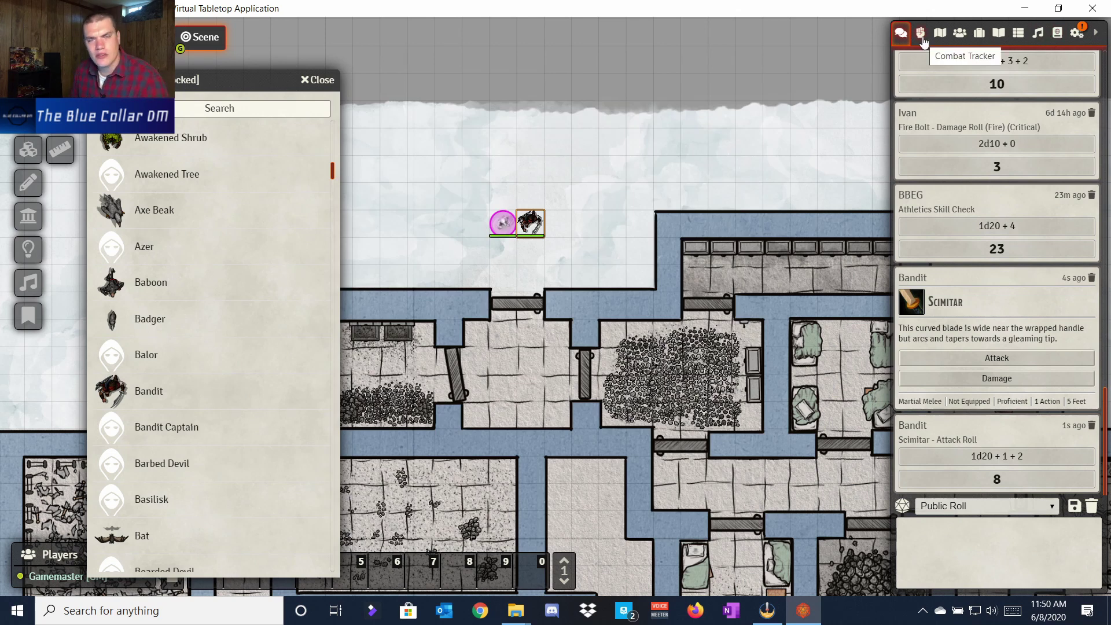
left_click_drag(240, 79, 353, 67)
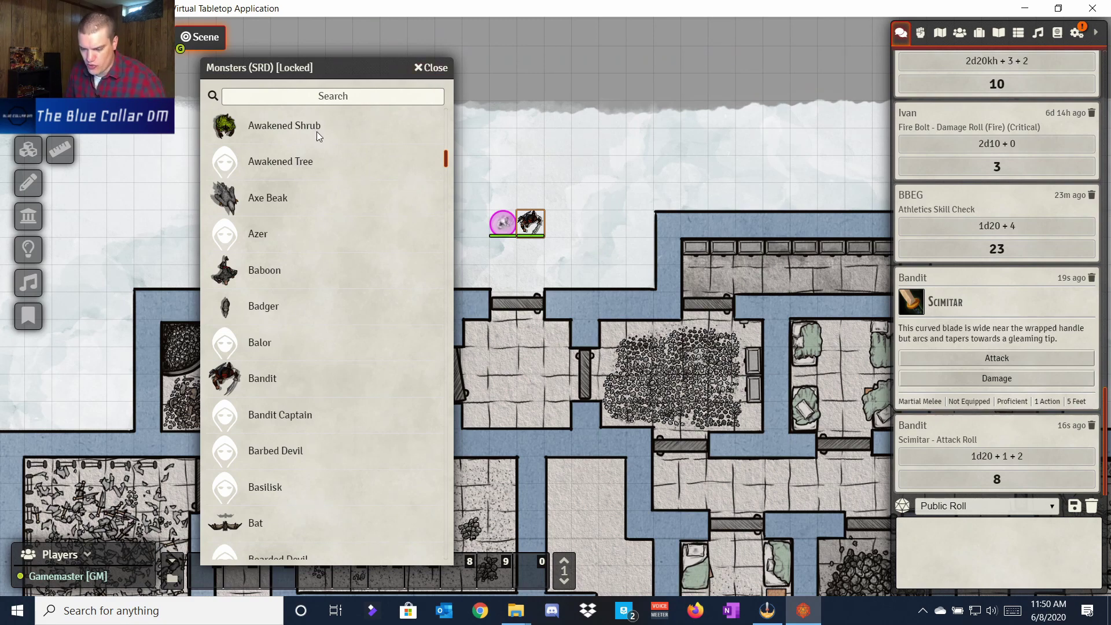
Close the monster compendium and return to the Actors list with Monsters collapsed
left_click(433, 67)
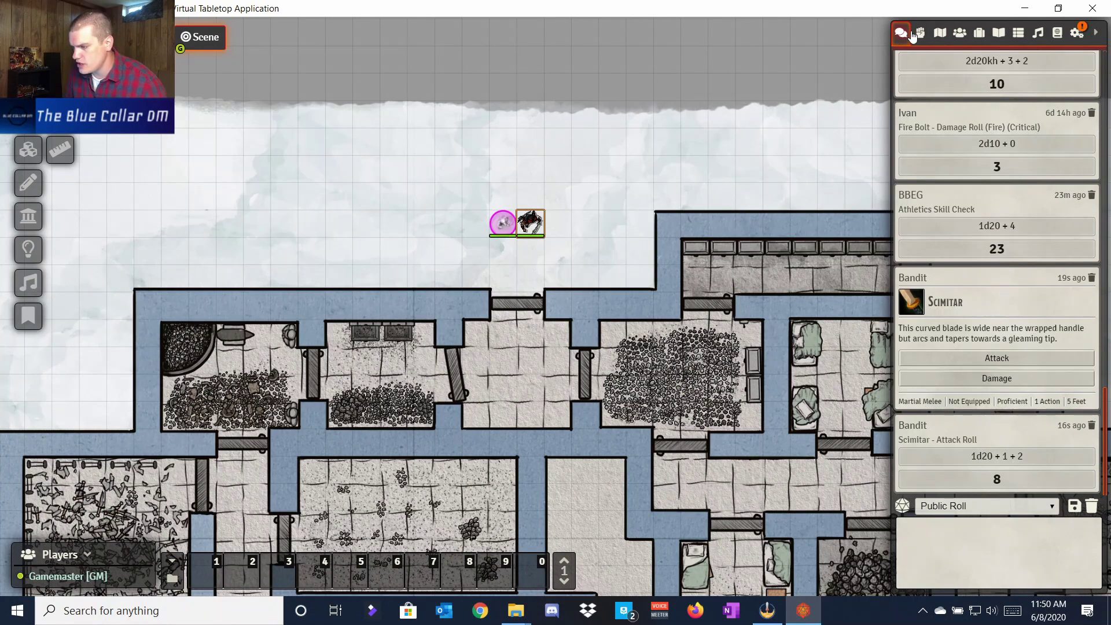
left_click(959, 33)
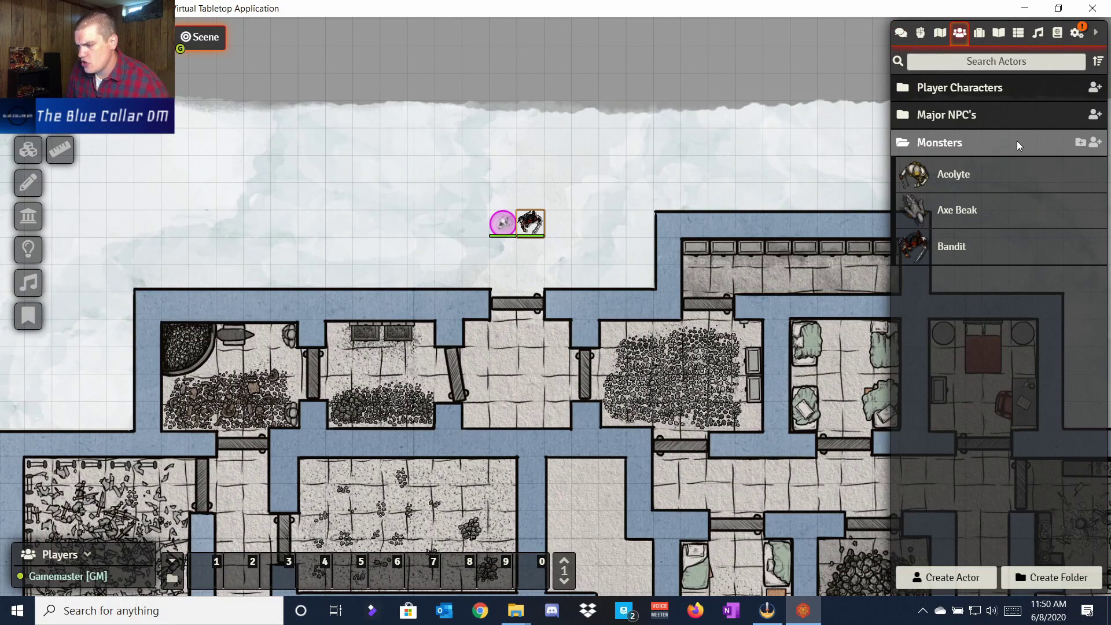
left_click(955, 143)
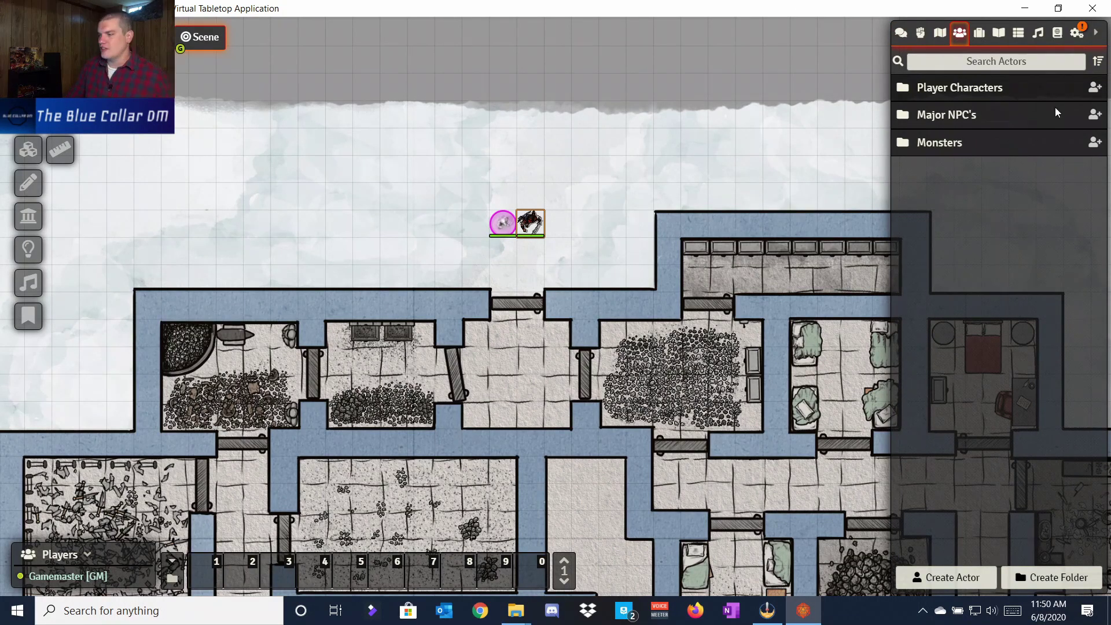
Create an npc-type actor named BBEG in the Major NPC's folder
left_click(1095, 115)
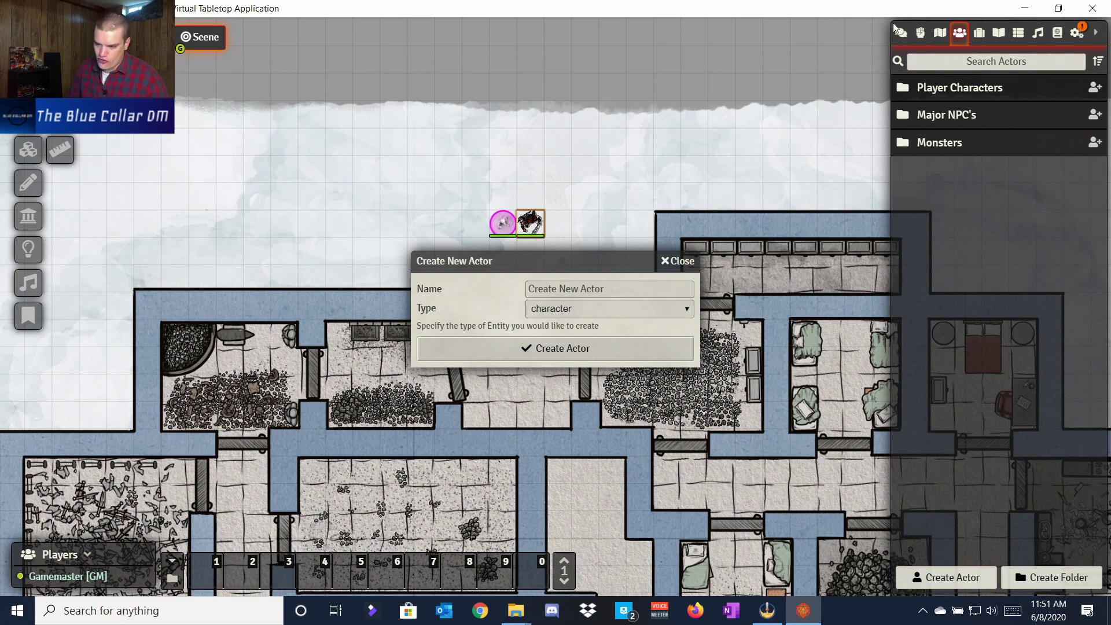
left_click(603, 293)
type("BB")
left_click(610, 302)
left_click(580, 336)
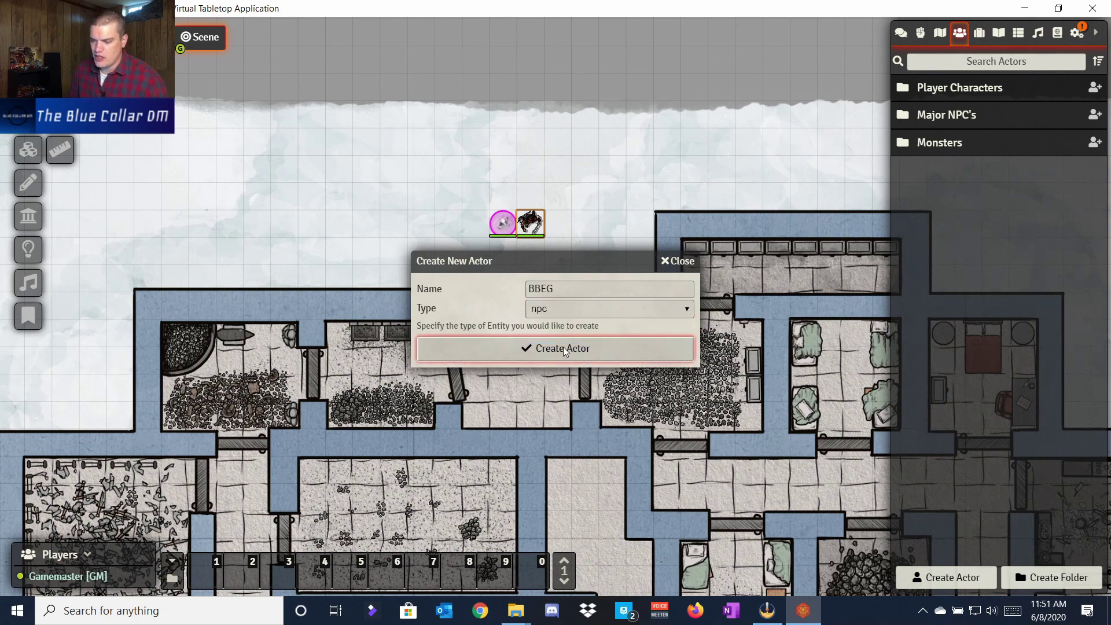
left_click(563, 348)
left_click(527, 155)
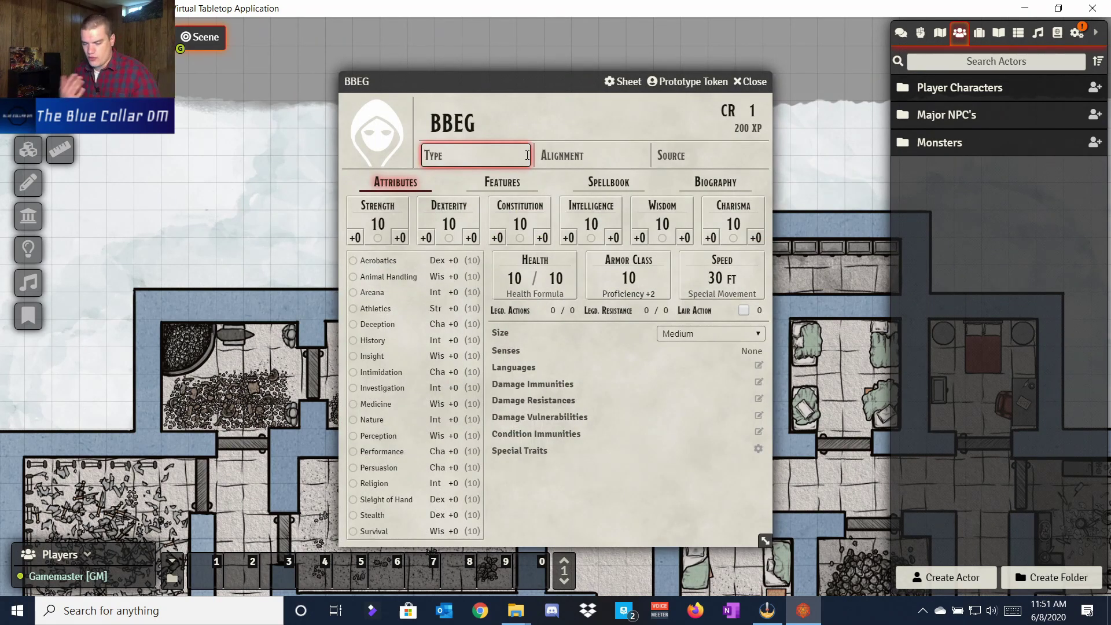
Set BBEG's challenge rating to 20
left_click(751, 110)
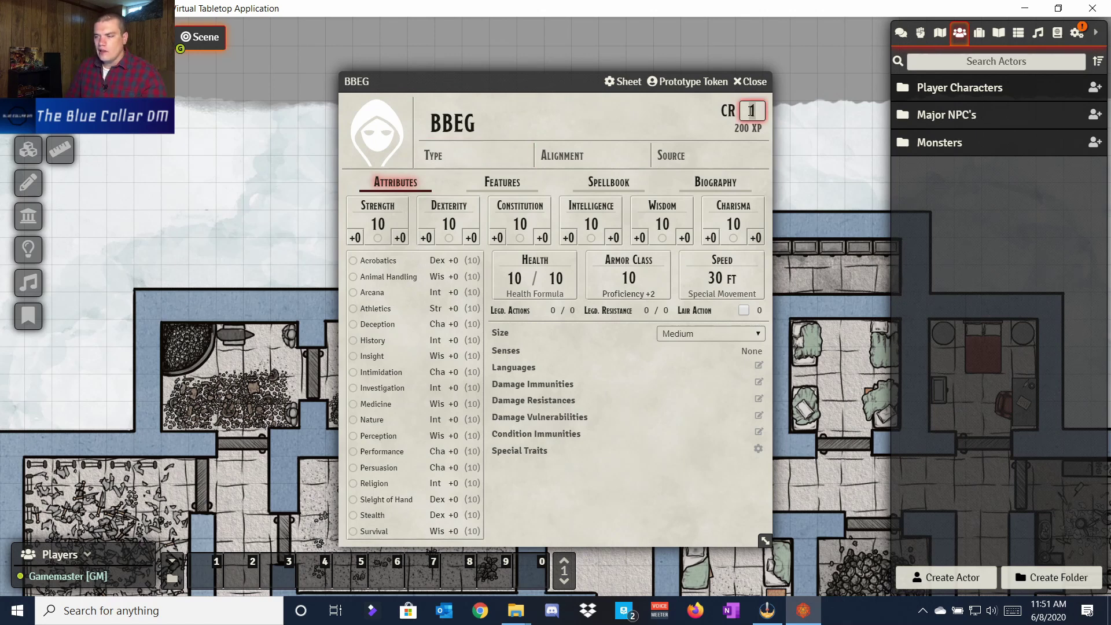
type("20")
key("Tab")
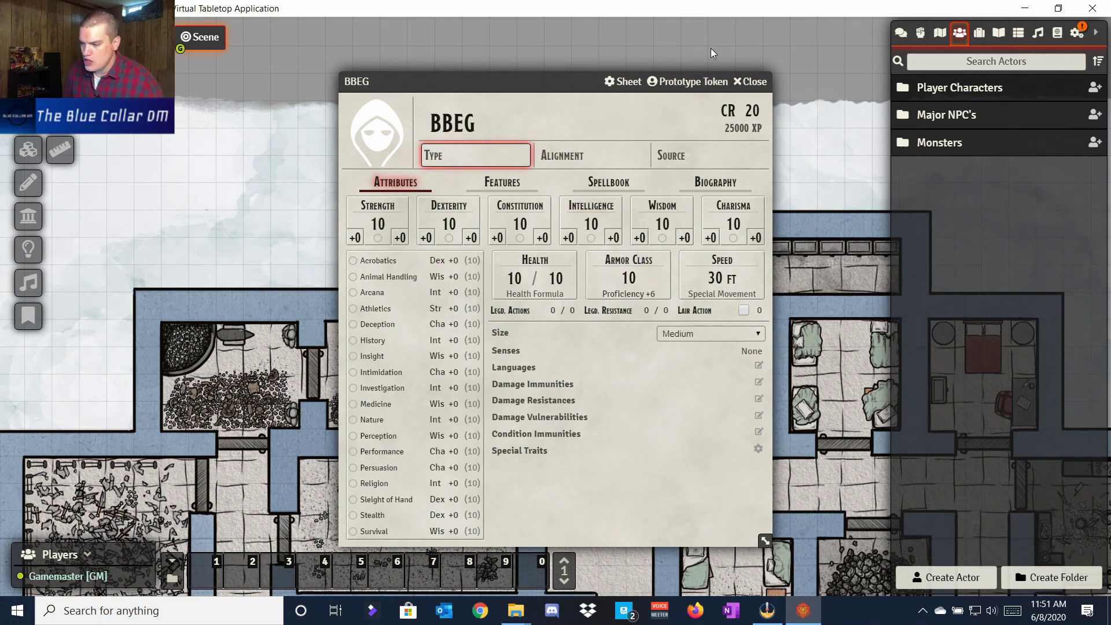
left_click(656, 294)
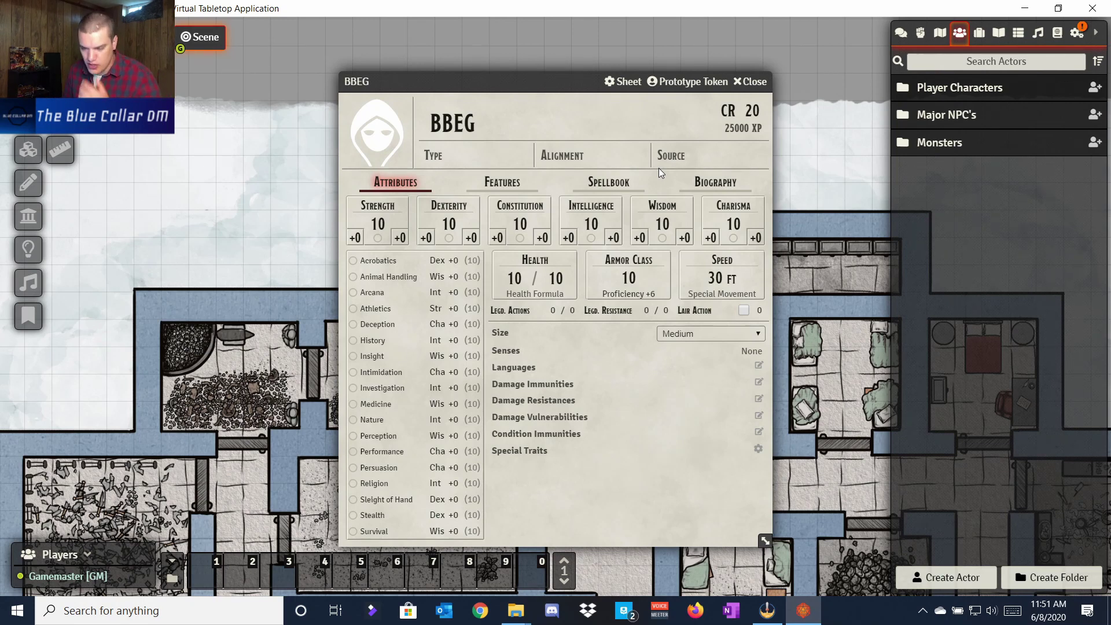
Enter Humanoid as creature type, CE alignment and Homebrew as source
left_click(479, 152)
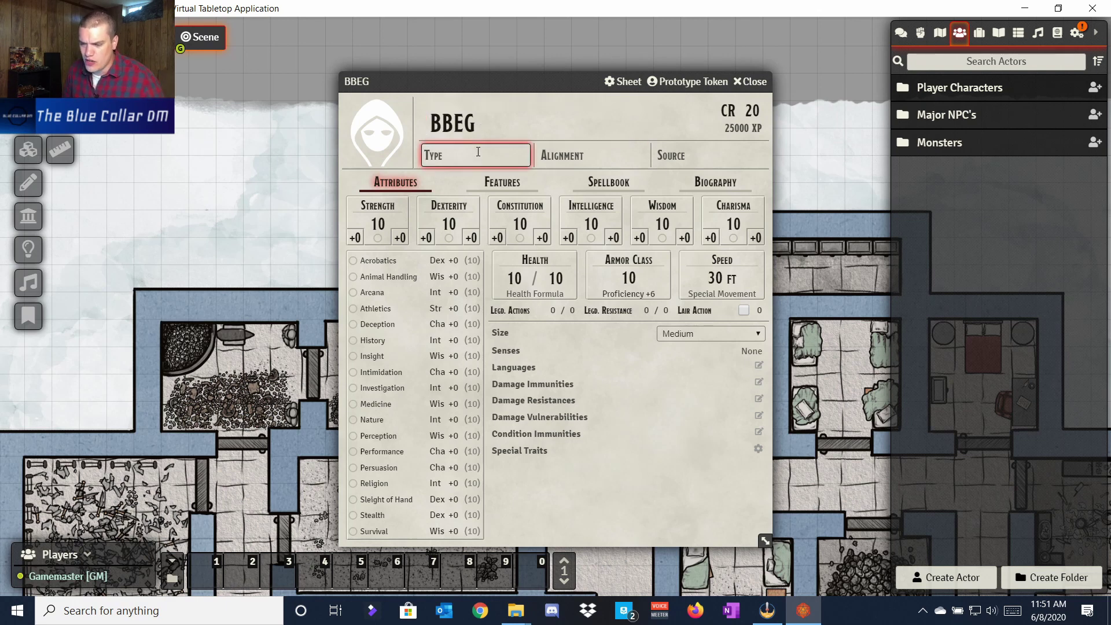
type("Hu")
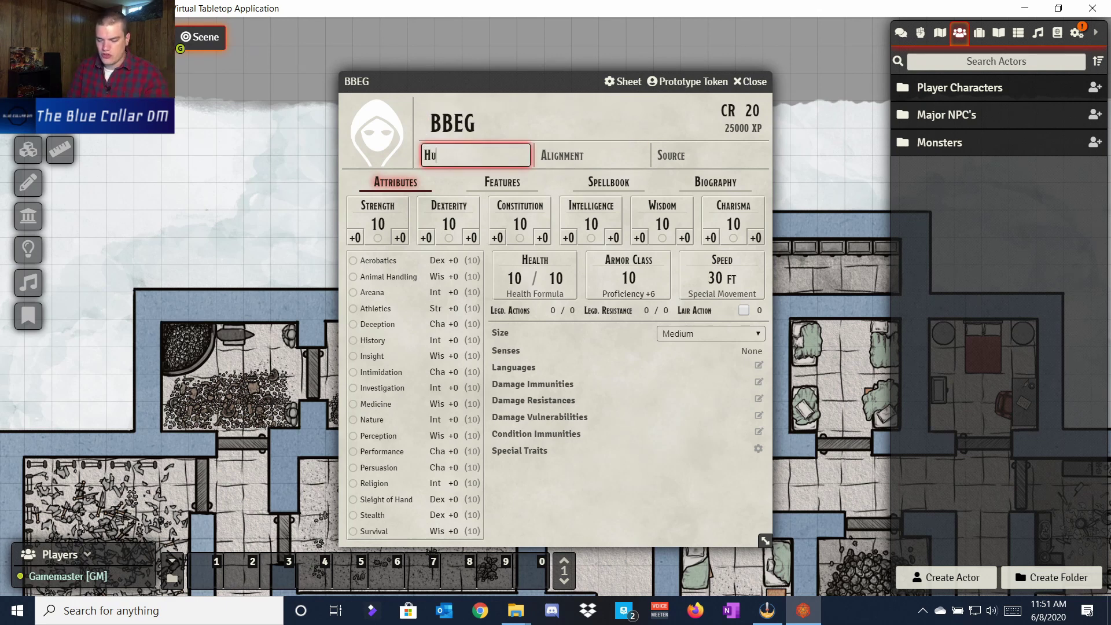
type("manoid")
key("Tab")
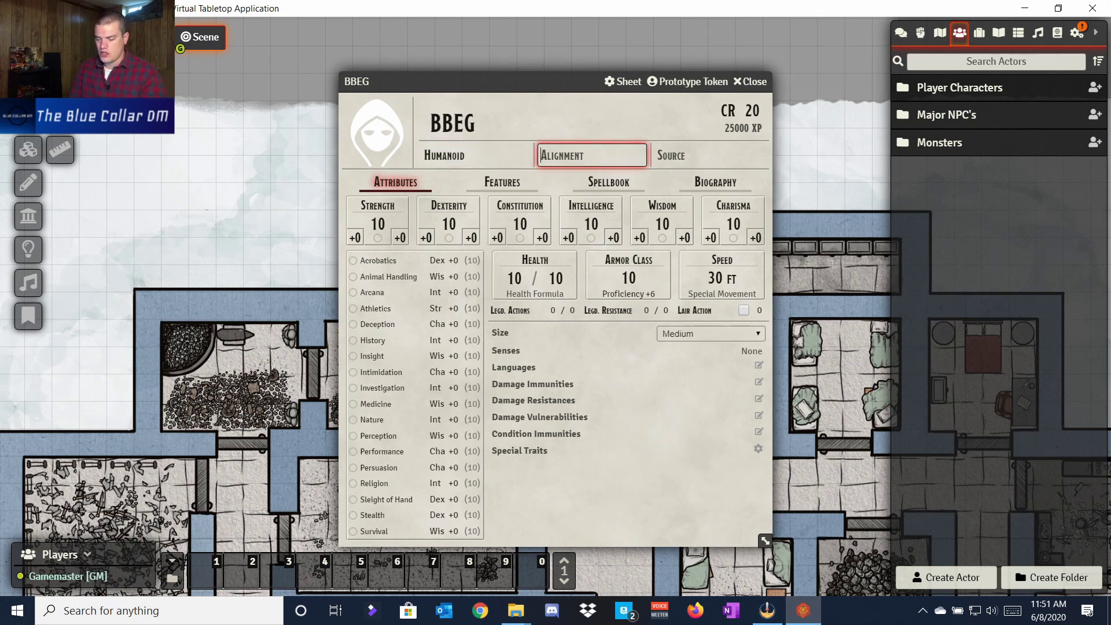
type("CE")
key("Tab")
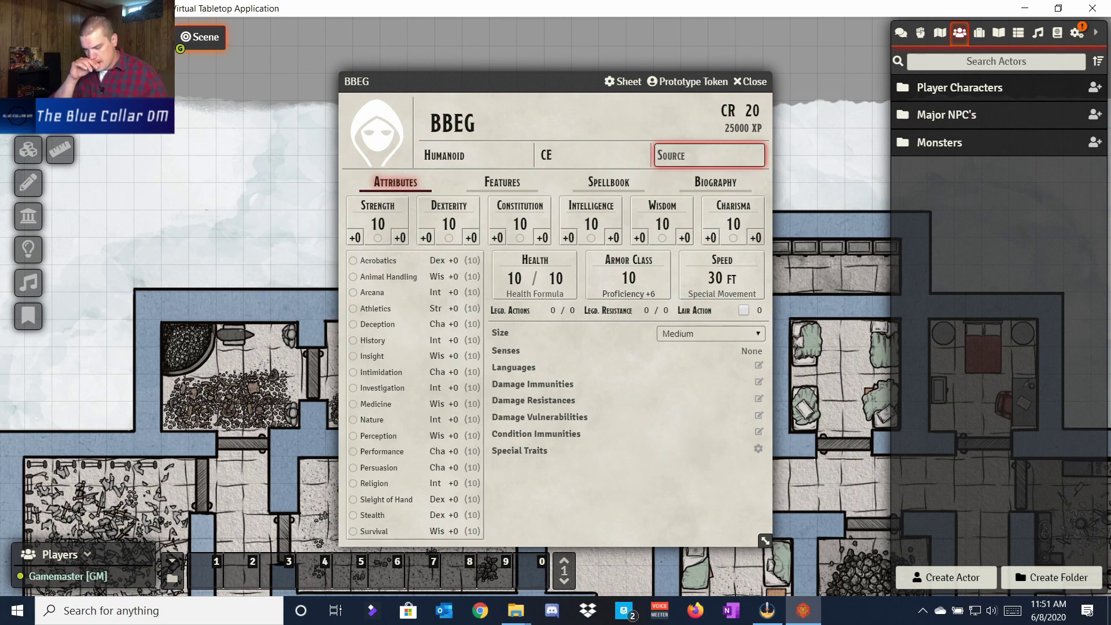
type("Homebrew")
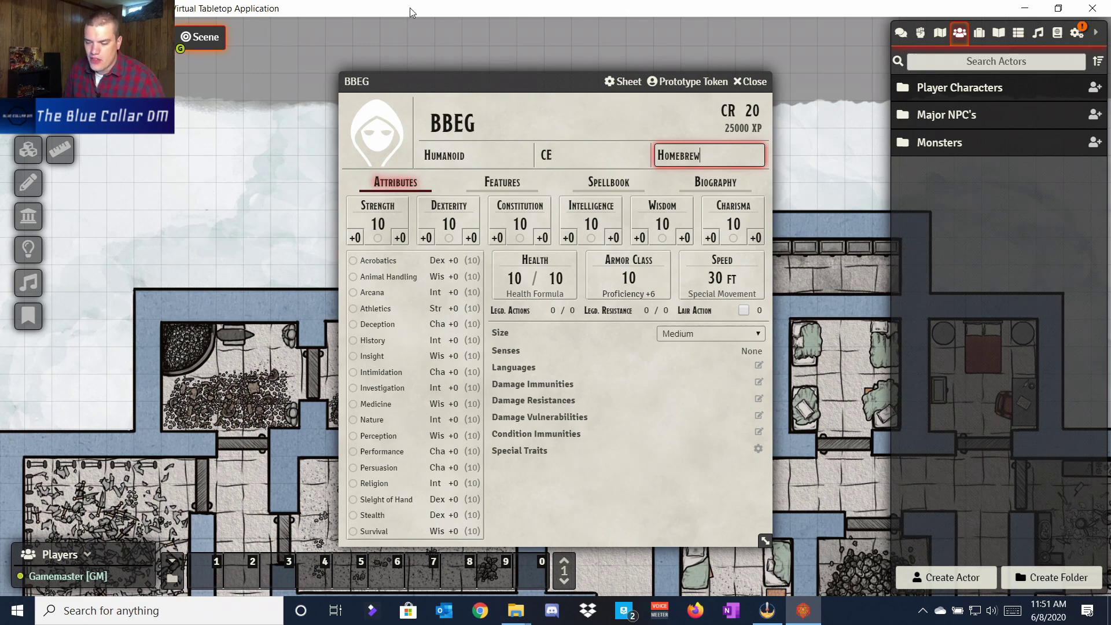
left_click(367, 225)
double_click(360, 231)
Set BBEG's Strength to 18 and Dexterity to 5
type("1")
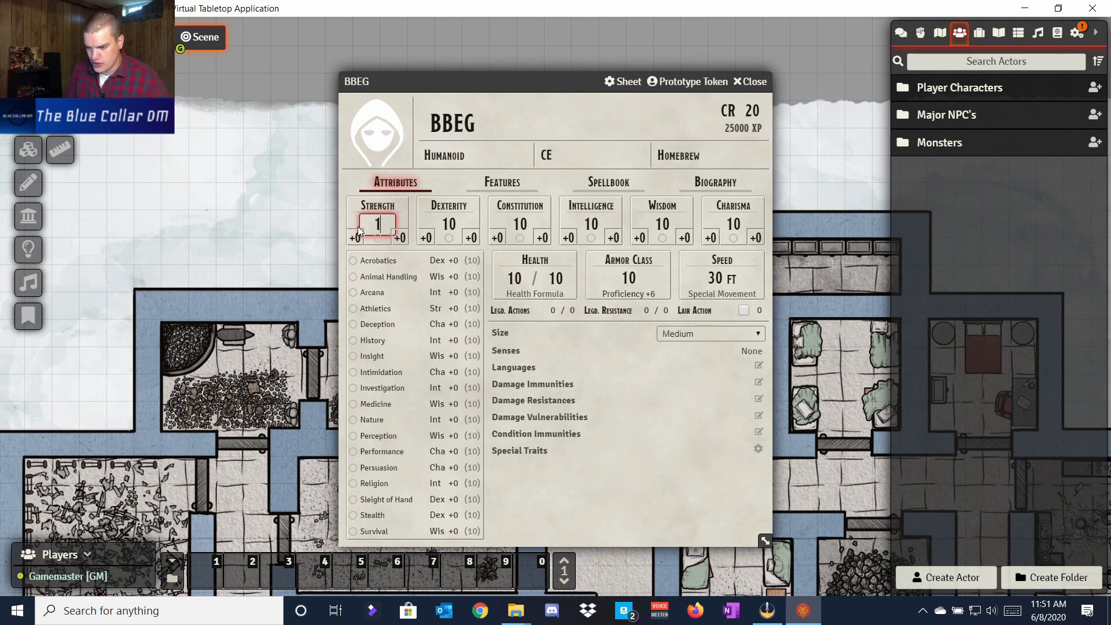
key("Tab")
double_click(445, 223)
type("5")
key("Tab")
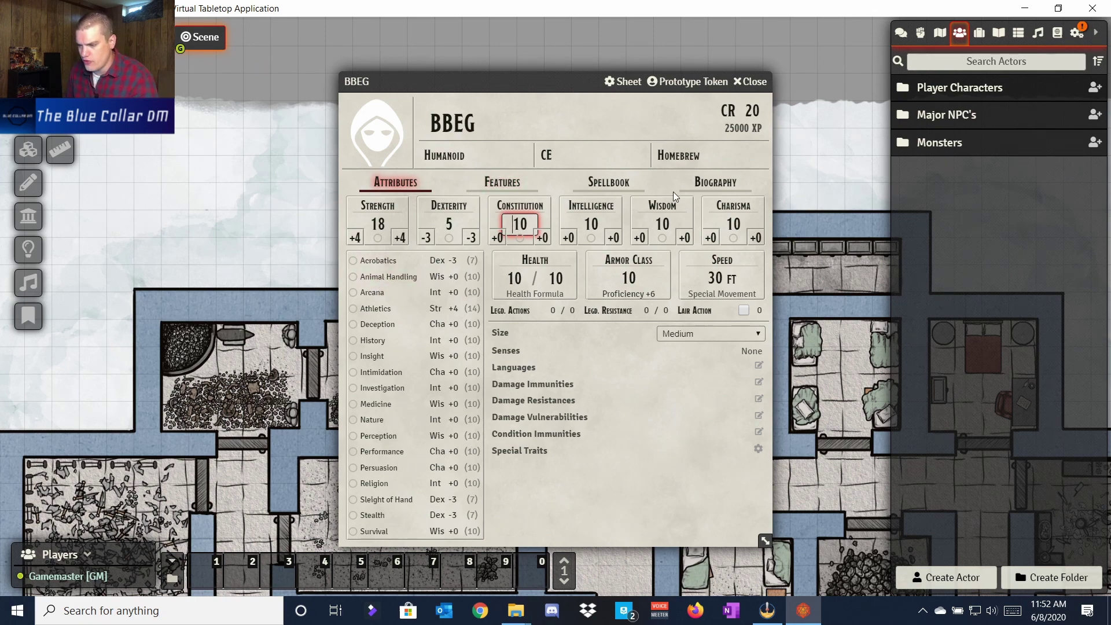
Make BBEG proficient in Intimidation, Arcana, Performance and Acrobatics
left_click(354, 373)
left_click(353, 292)
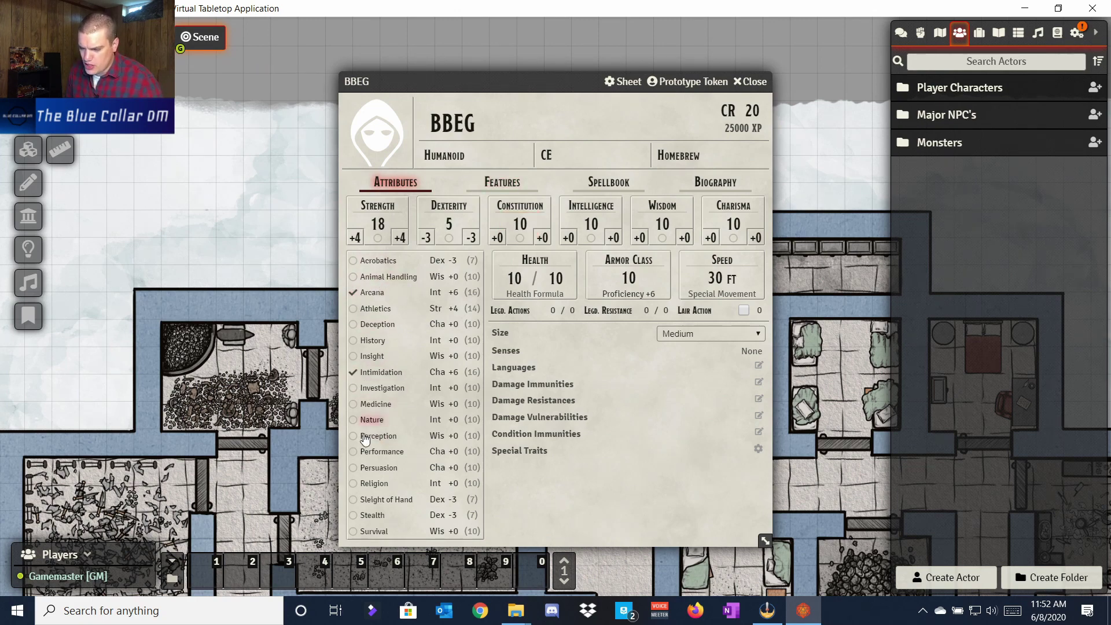
left_click(353, 451)
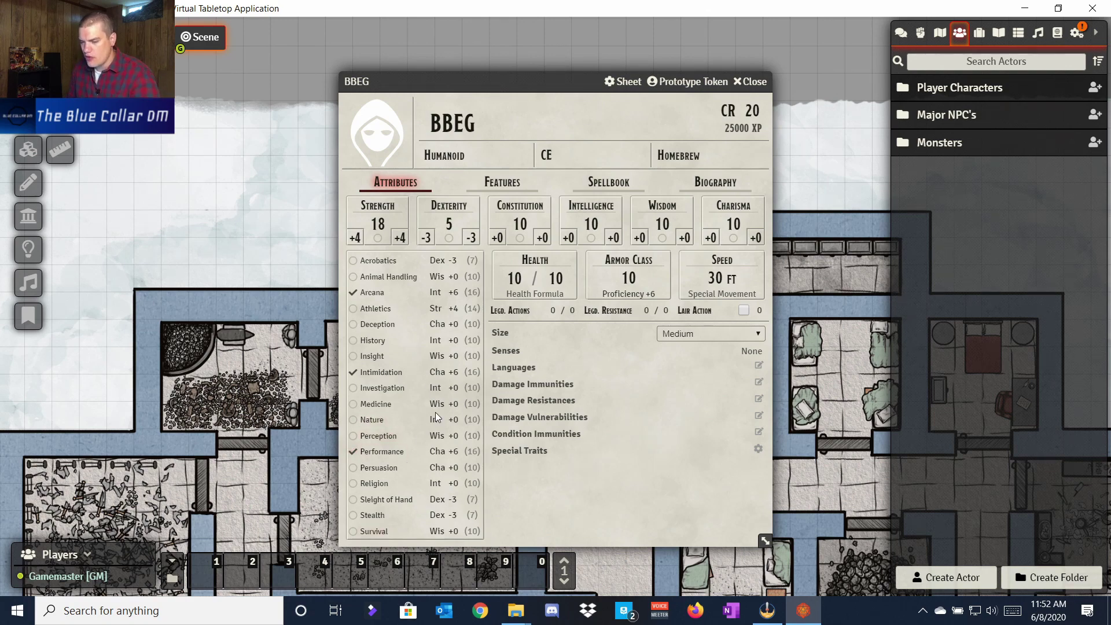
left_click(353, 261)
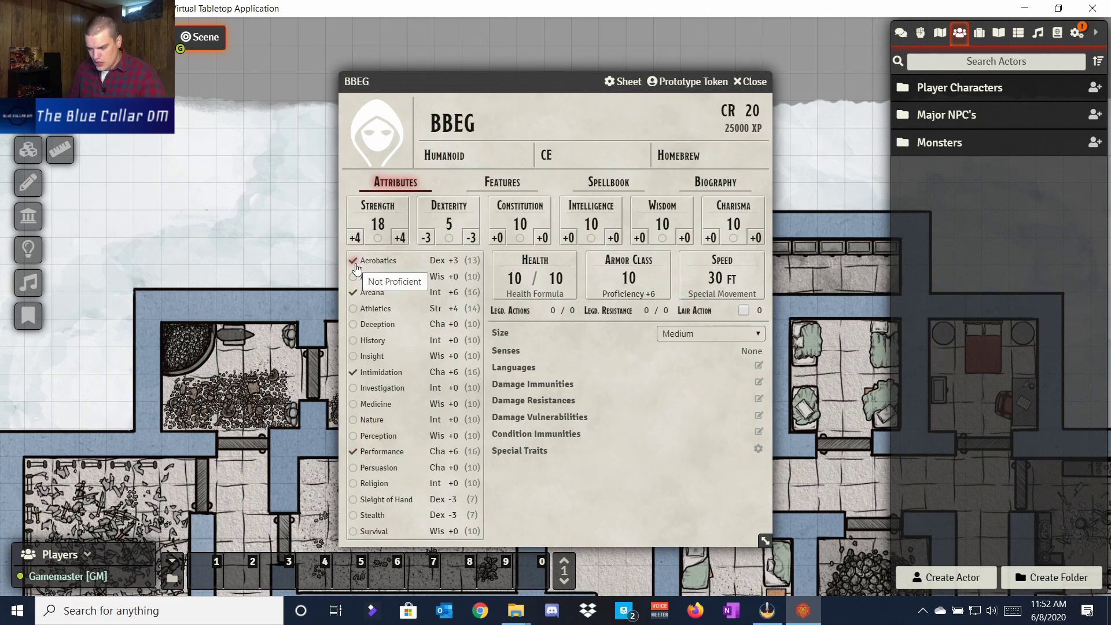
left_click(665, 310)
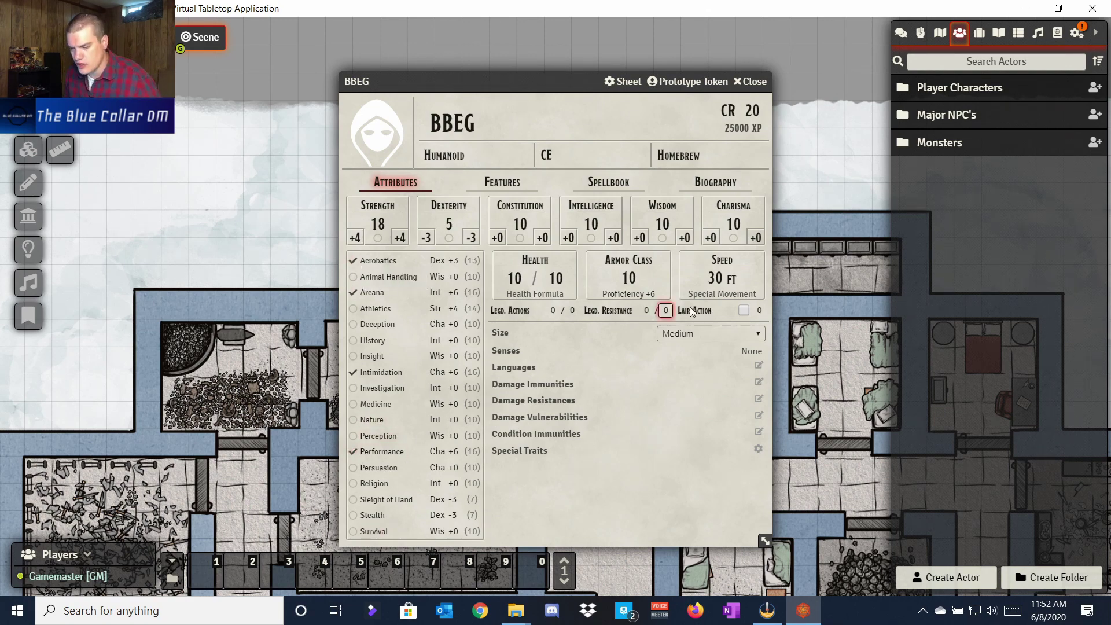
Set BBEG's hit points to 500 current and 550 maximum
left_click(514, 276)
type("500")
key("Tab")
type("551")
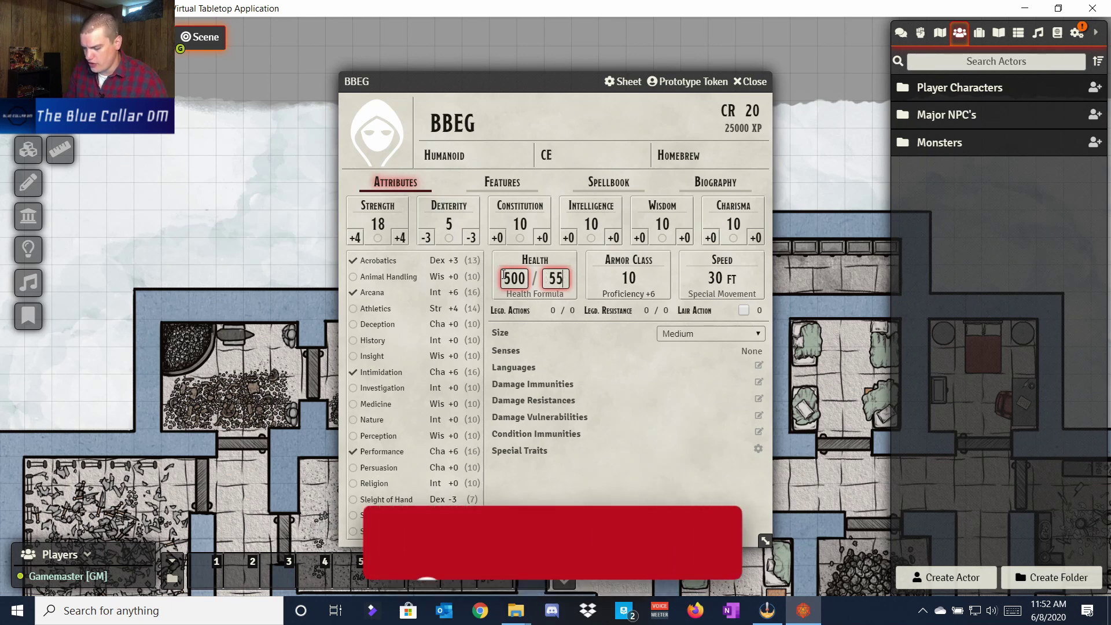
key("Tab")
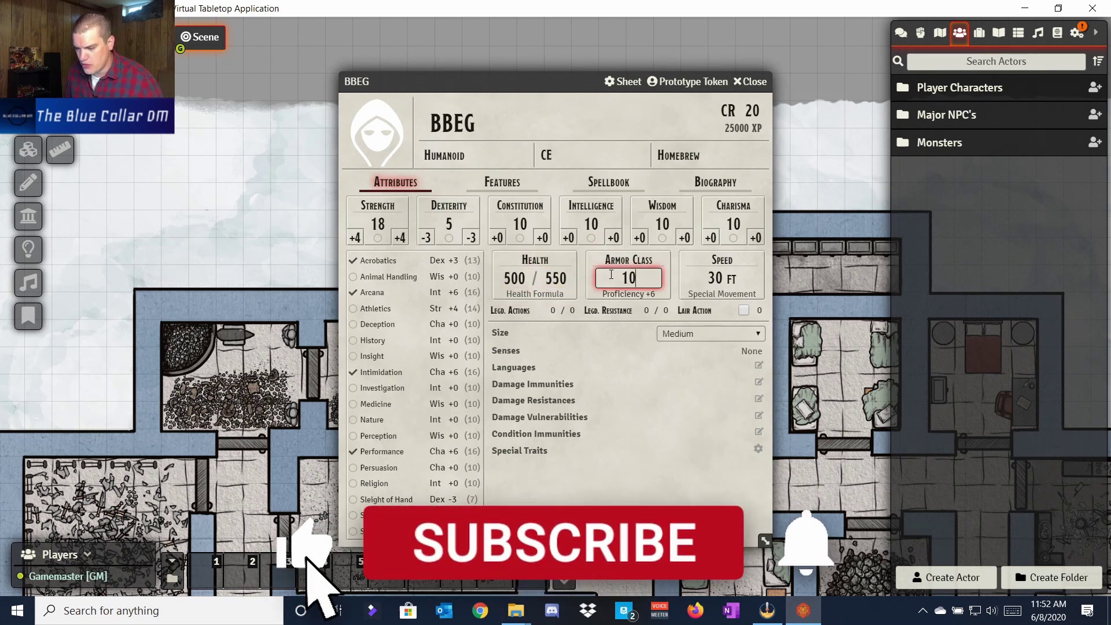
Set armor class 22 and speed 75 ft
left_click(605, 272)
type("22")
left_click(687, 277)
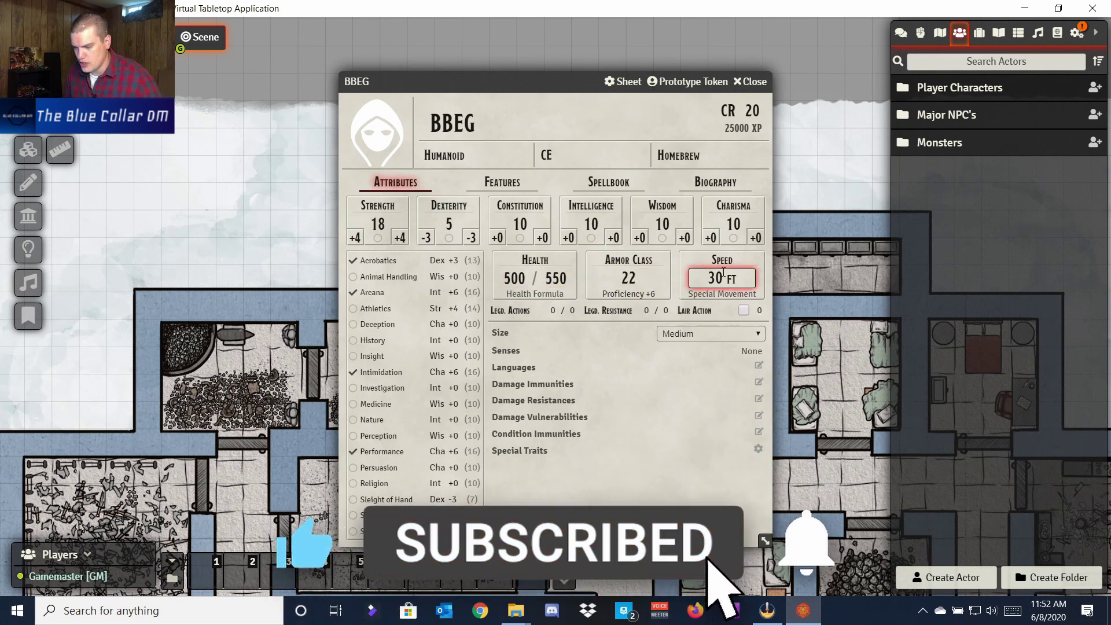
type("75")
key("Tab")
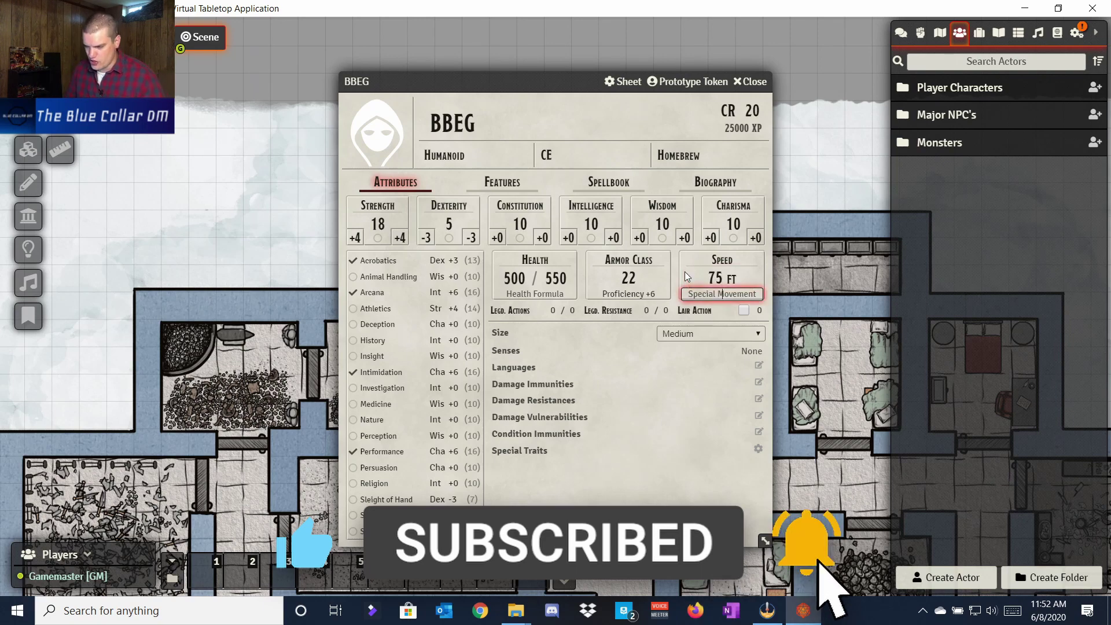
key("Tab")
left_click(697, 420)
Give BBEG 3/3 legendary actions and 3/3 legendary resistances
left_click(551, 311)
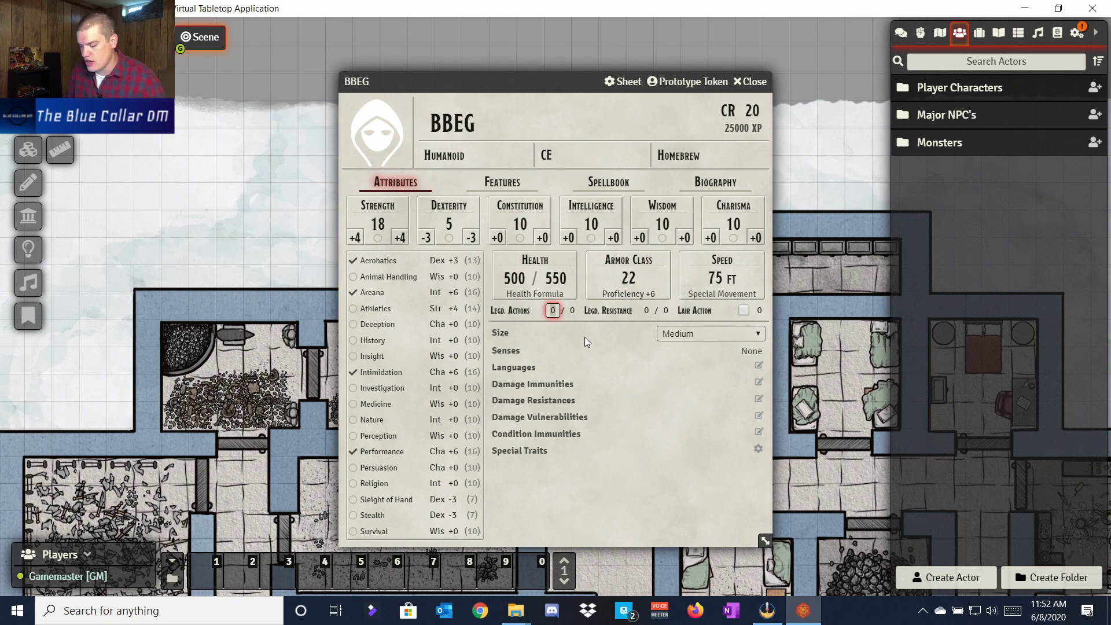
type("3")
key("Tab")
type("3")
key("Delete")
key("Tab")
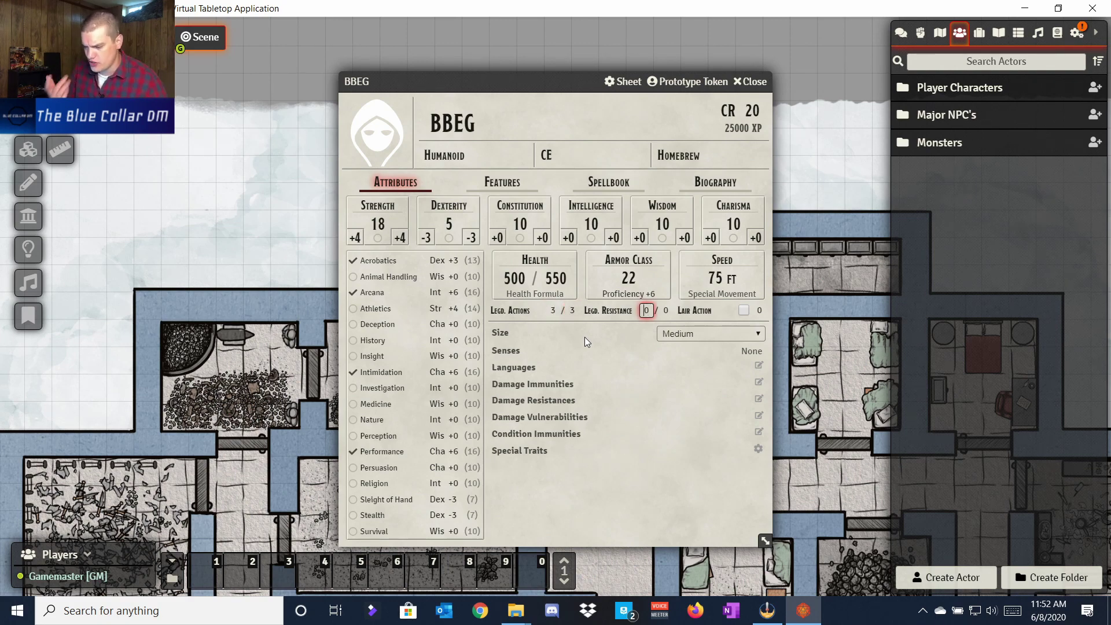
type("3")
key("Tab")
key("Delete")
type("3")
key("Tab")
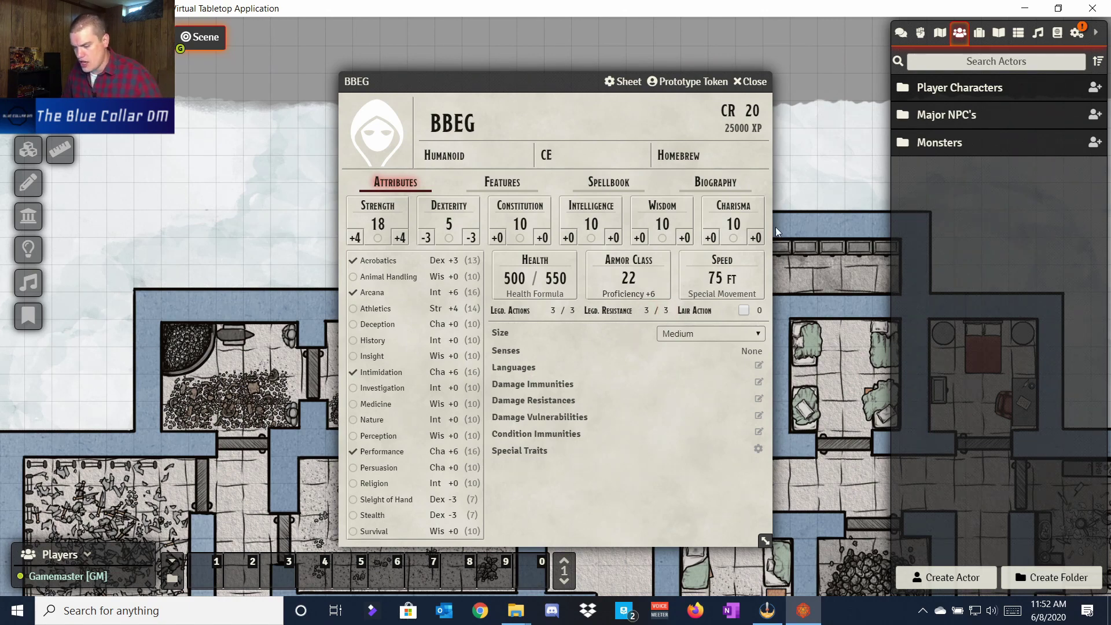
Enable lair actions with lair initiative 20
left_click(744, 311)
left_click(760, 311)
key("BackSpace")
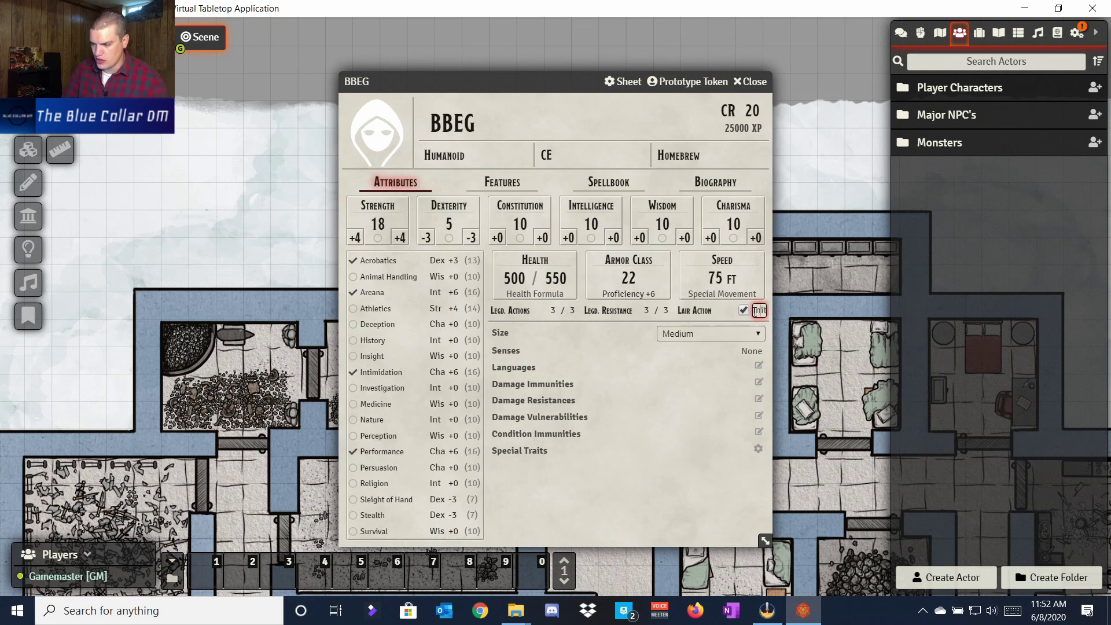
type("20")
key("Tab")
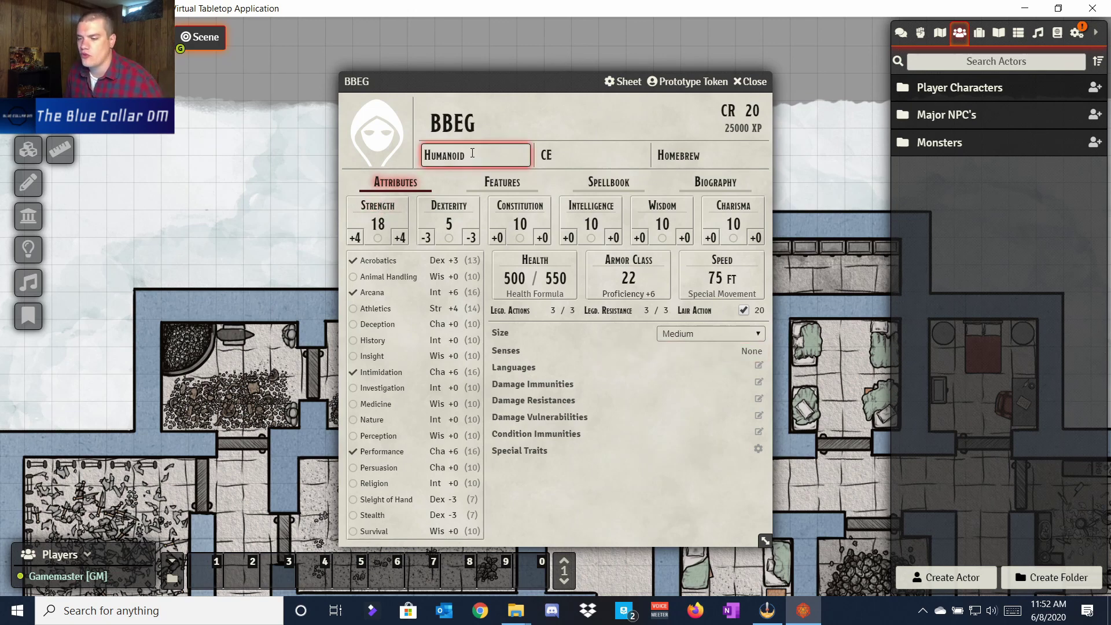
Search the SRD items for 'sword' and add the Flame Tongue Greatsword to BBEG's attacks
left_click(489, 185)
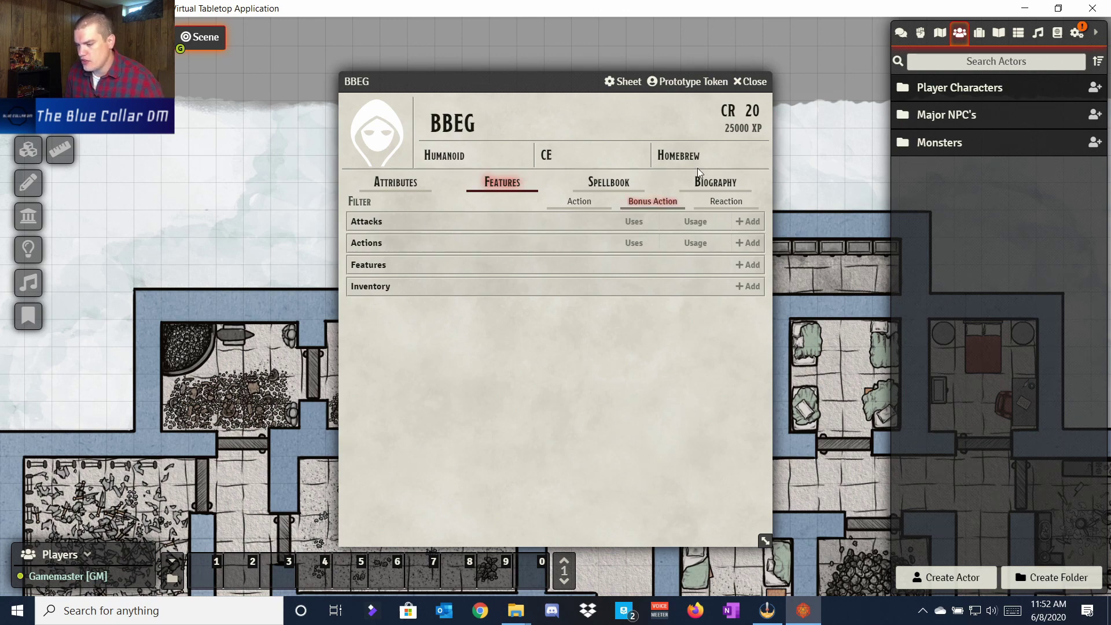
left_click(1058, 33)
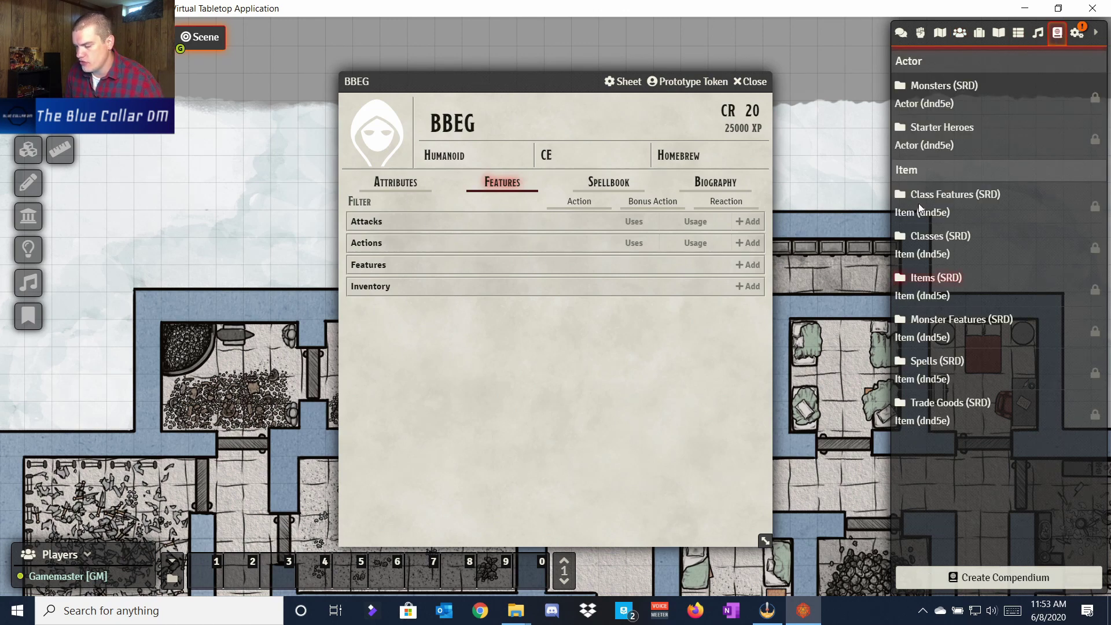
left_click(958, 280)
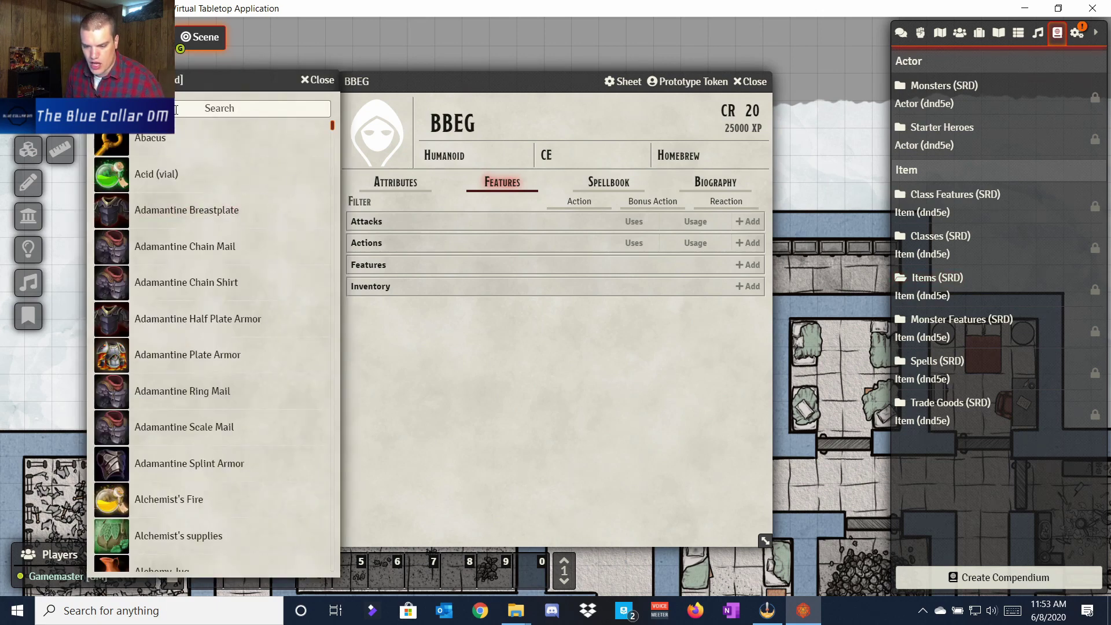
left_click(207, 108)
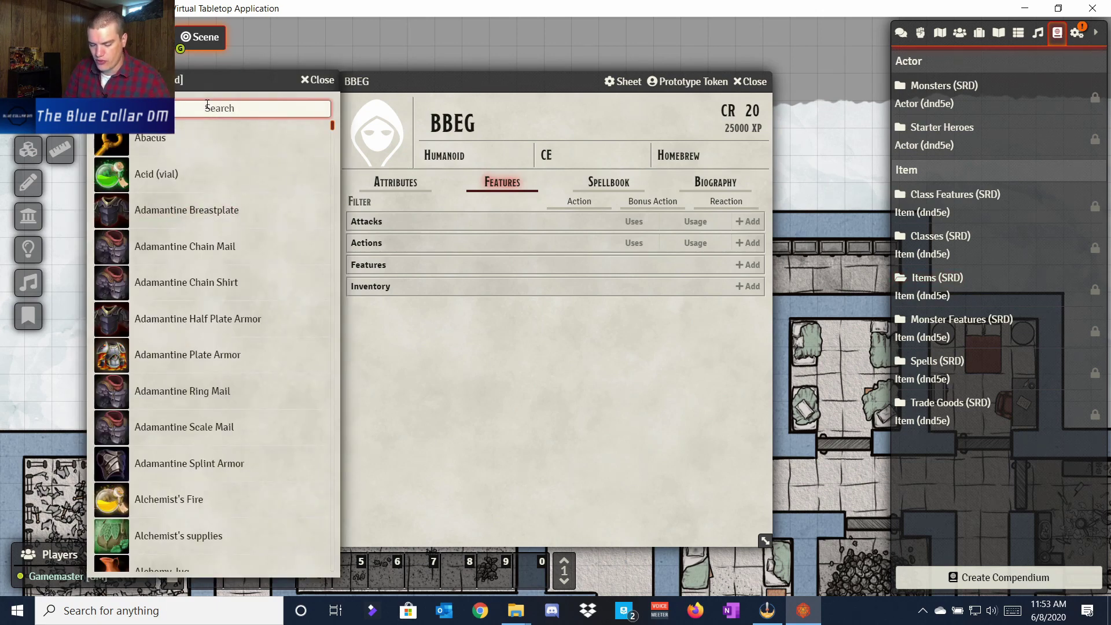
type("sword")
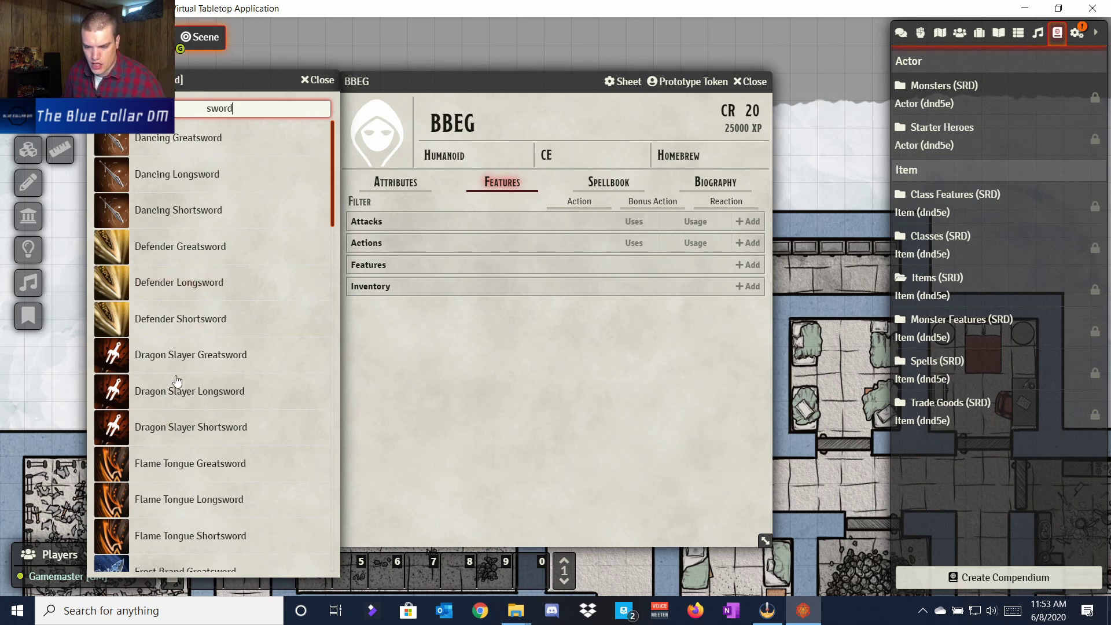
left_click_drag(164, 467, 435, 298)
left_click(319, 81)
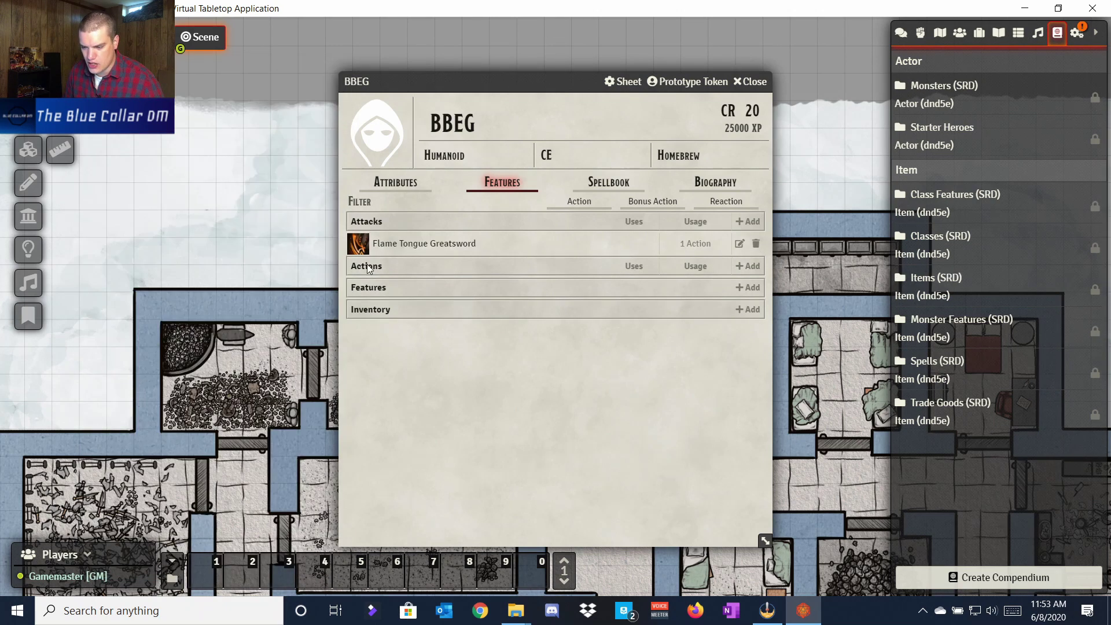
Post the greatsword card, then make normal attack (16) and damage (11) rolls
left_click(902, 32)
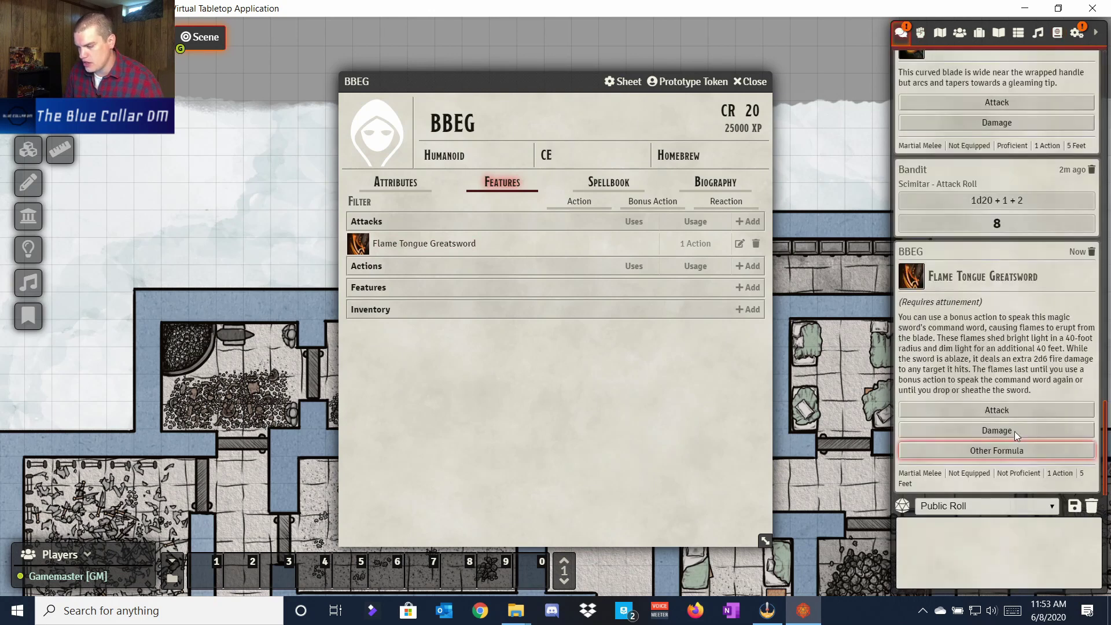
left_click(1012, 409)
left_click(727, 454)
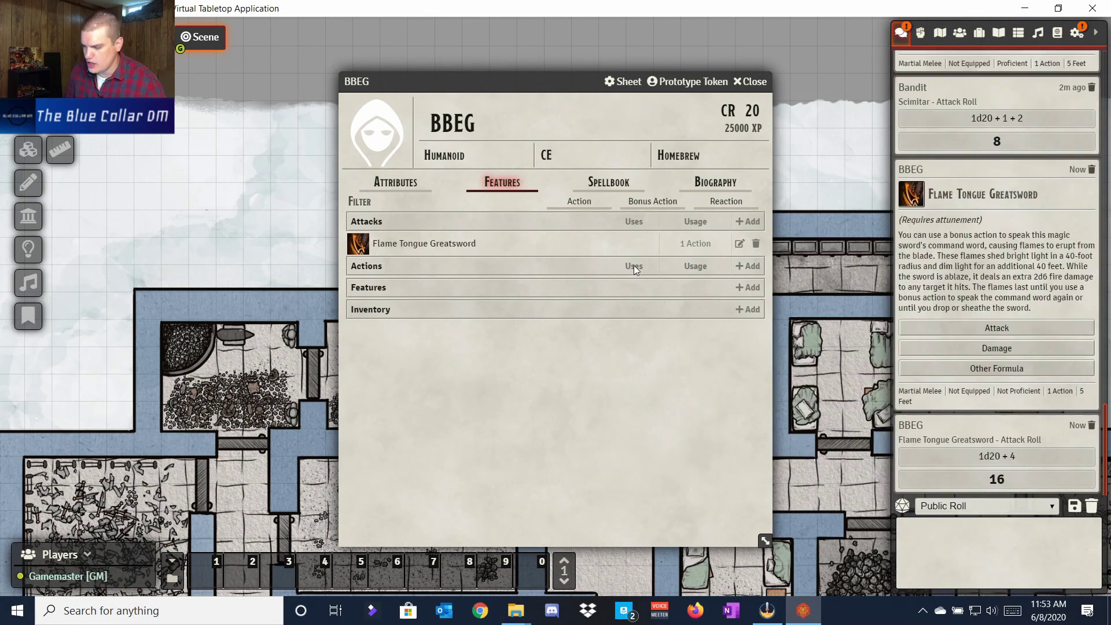
left_click(1013, 346)
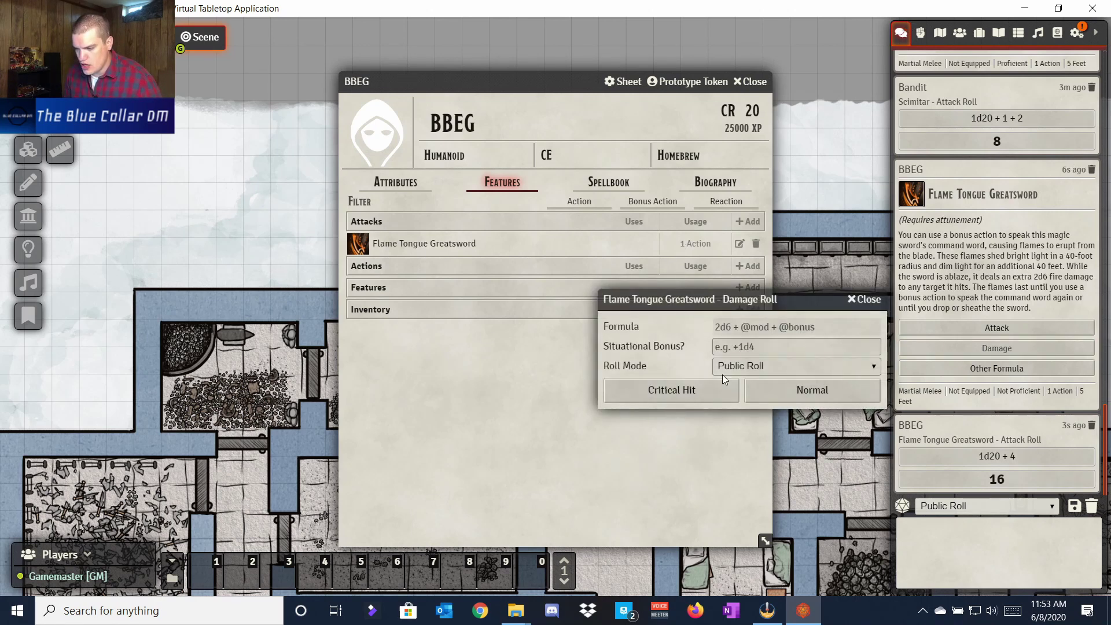
left_click(783, 387)
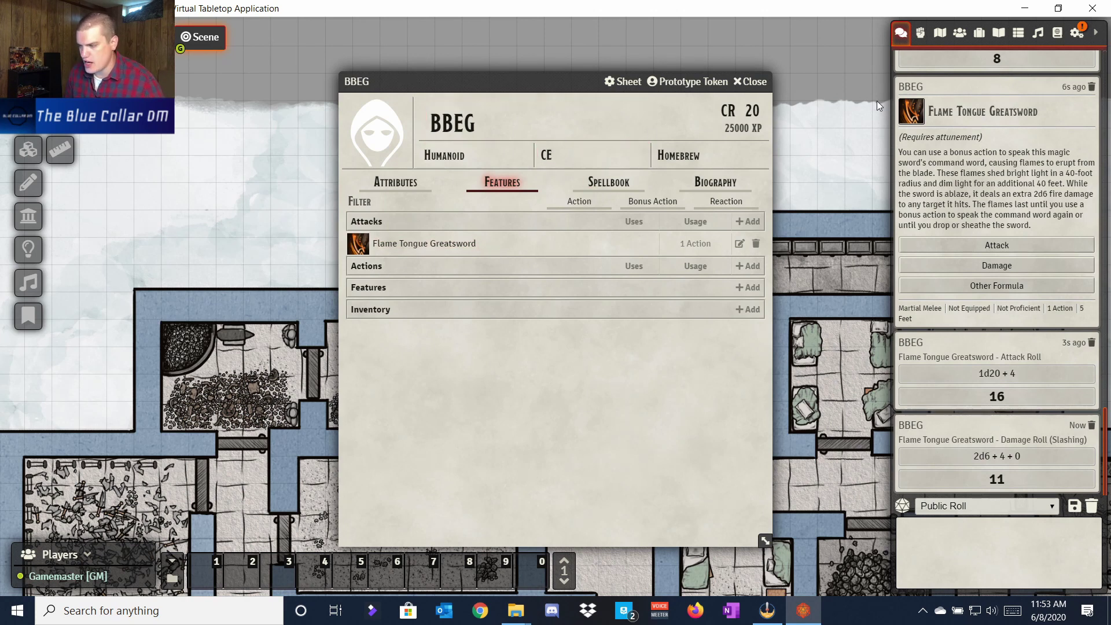
left_click(1057, 33)
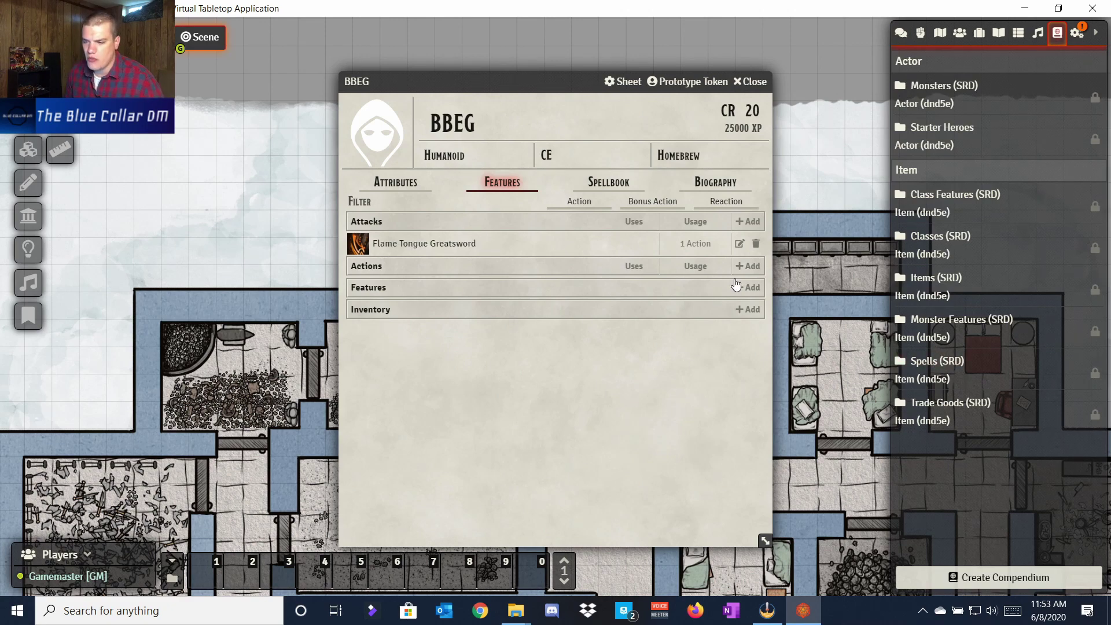
Add blank feats under actions and features, then delete them again
left_click(748, 265)
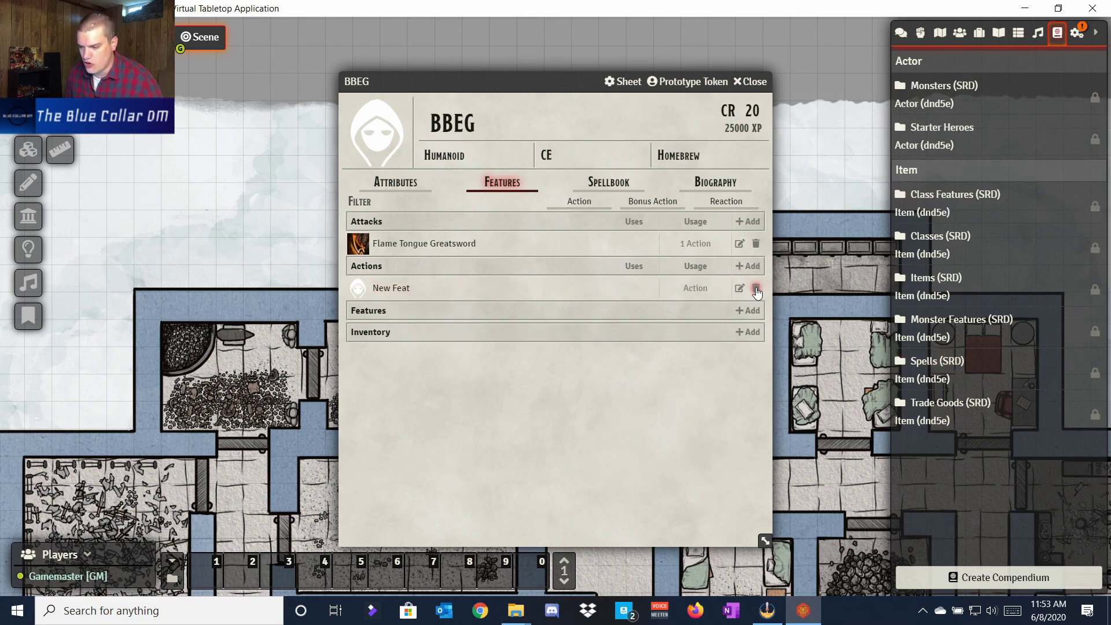
left_click(756, 289)
left_click(748, 287)
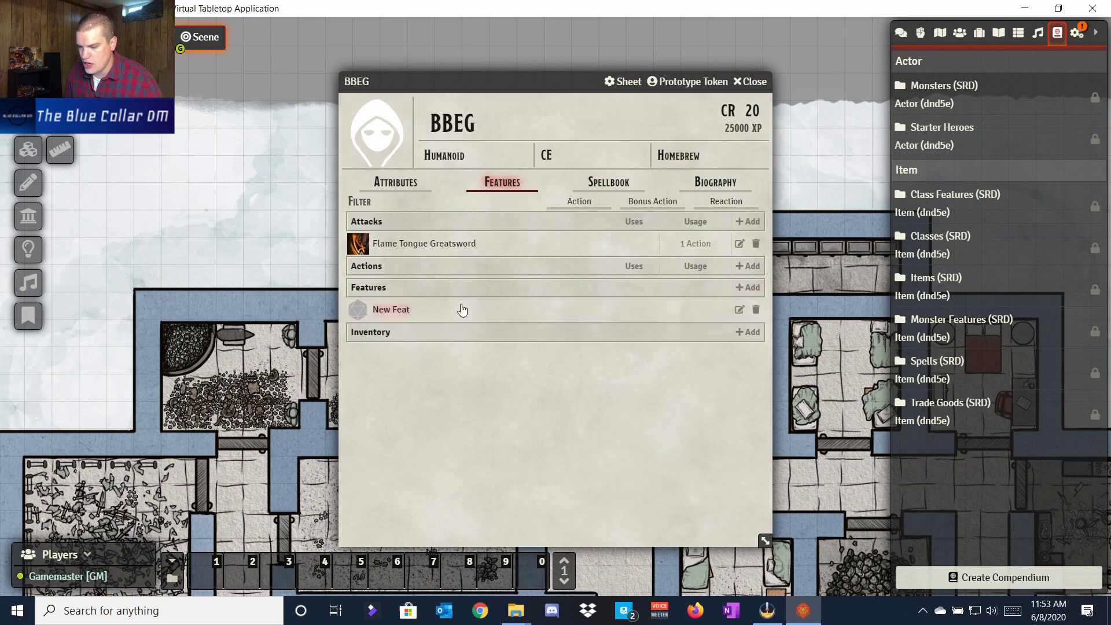
left_click(756, 309)
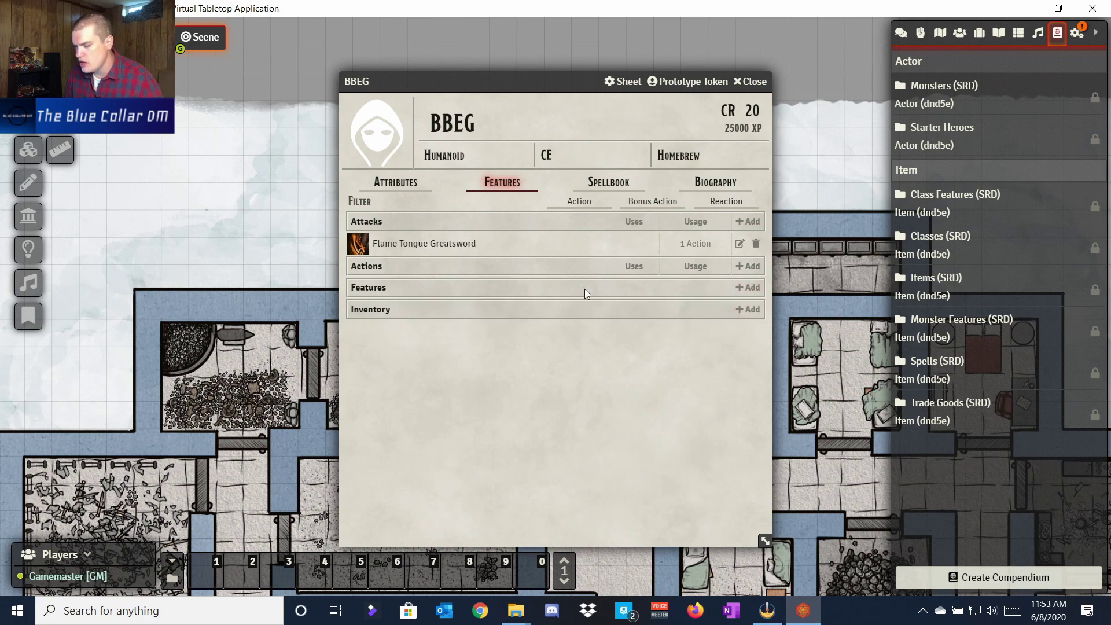
Drag Action Surge from Class Features (SRD) onto BBEG's actions and close the compendium
left_click(941, 235)
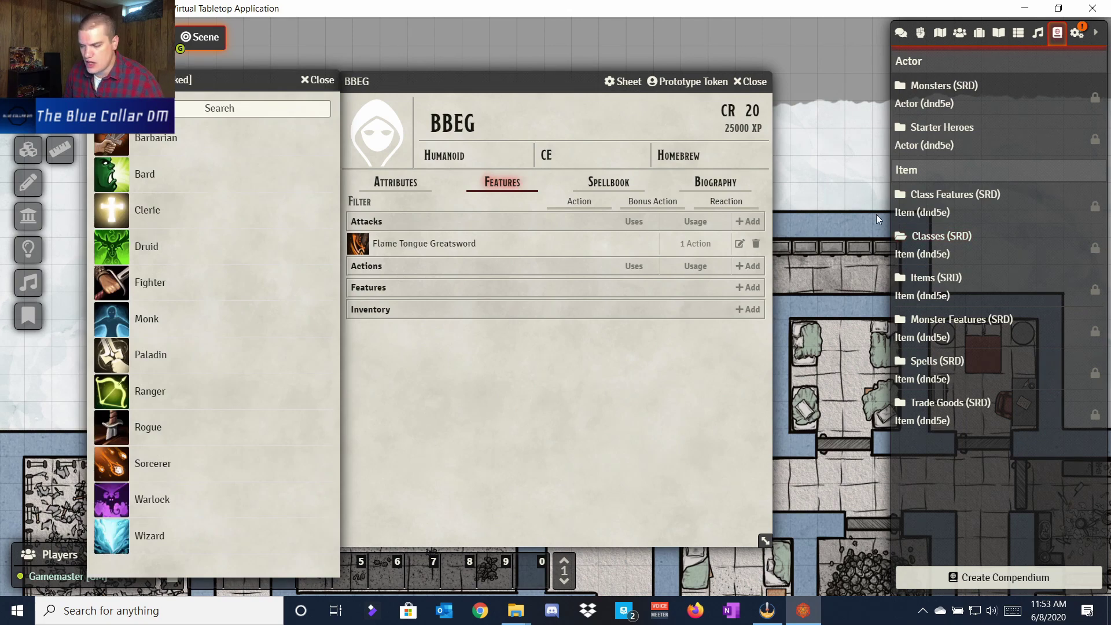
left_click(313, 80)
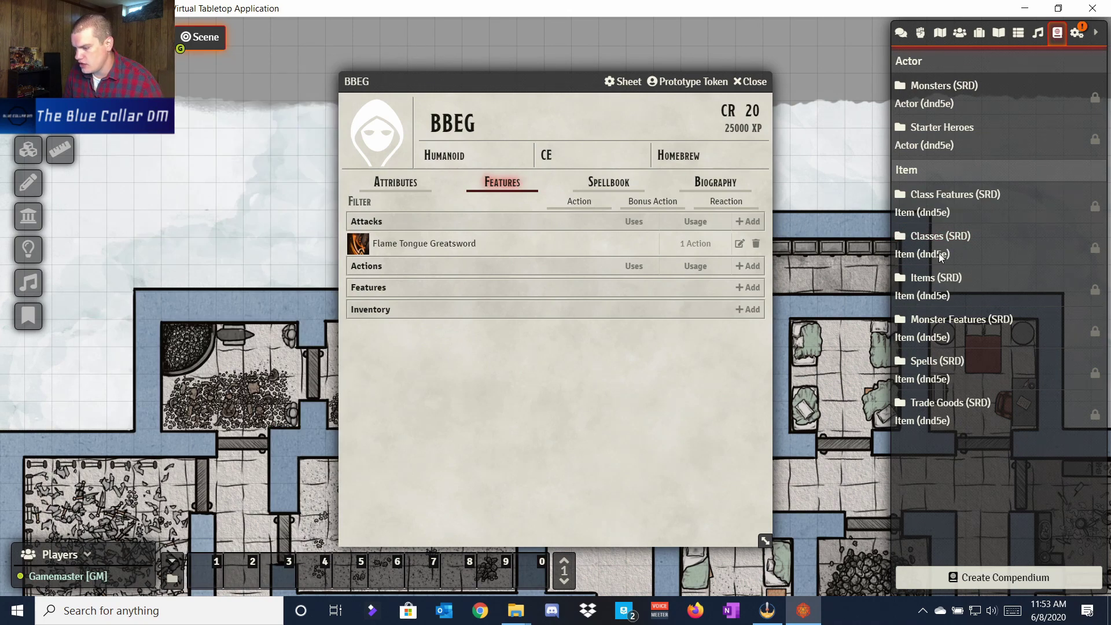
left_click(939, 203)
left_click(939, 203)
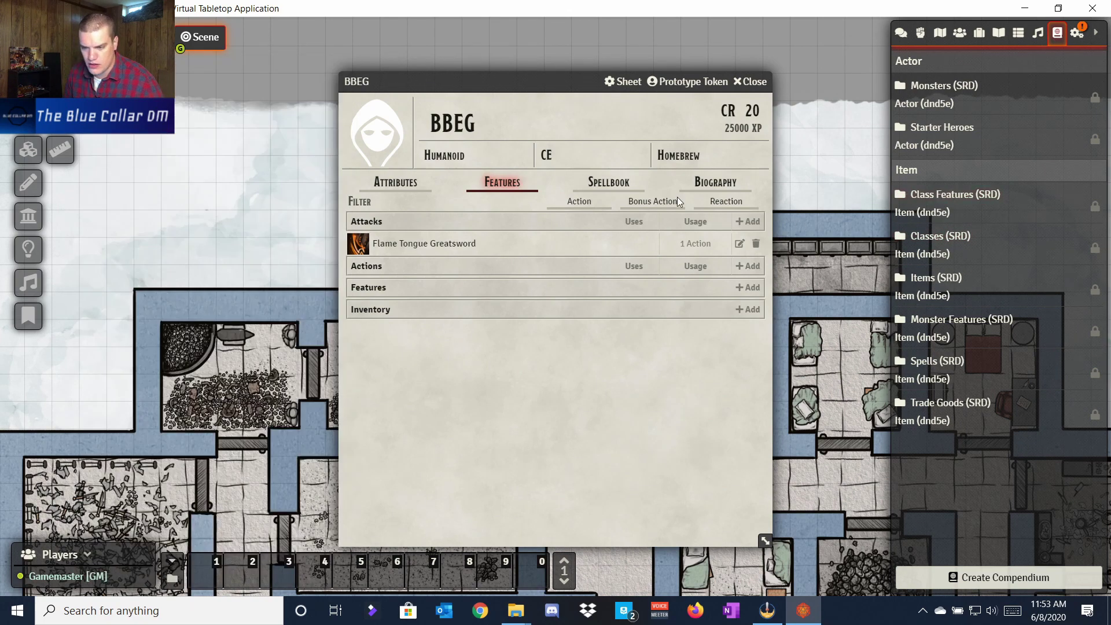
left_click(1026, 217)
left_click(1007, 209)
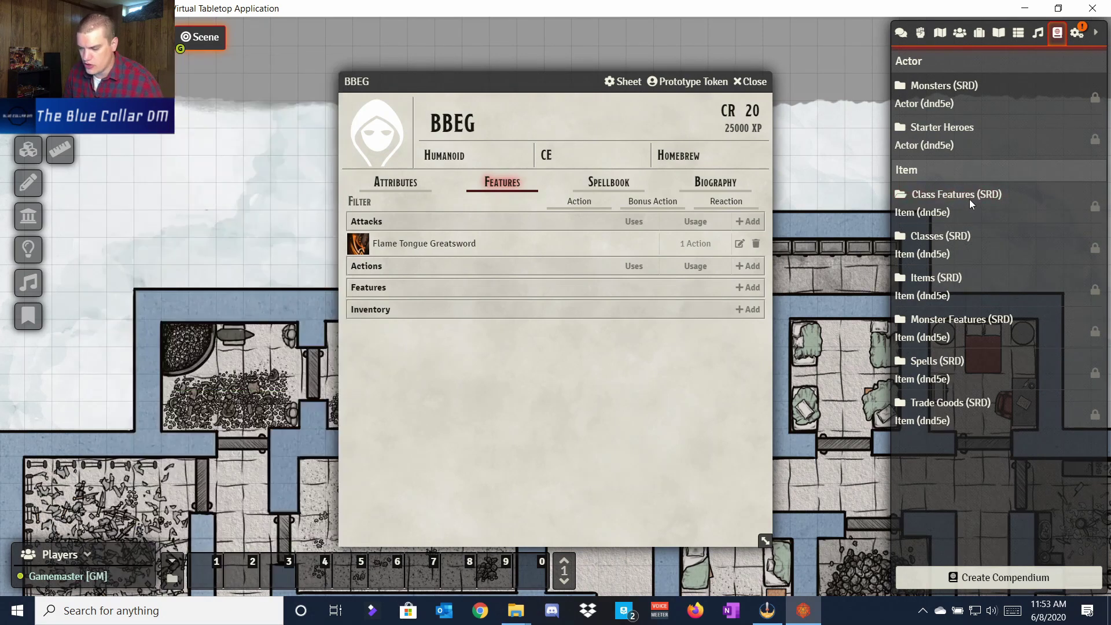
left_click(971, 200)
left_click_drag(285, 147, 498, 269)
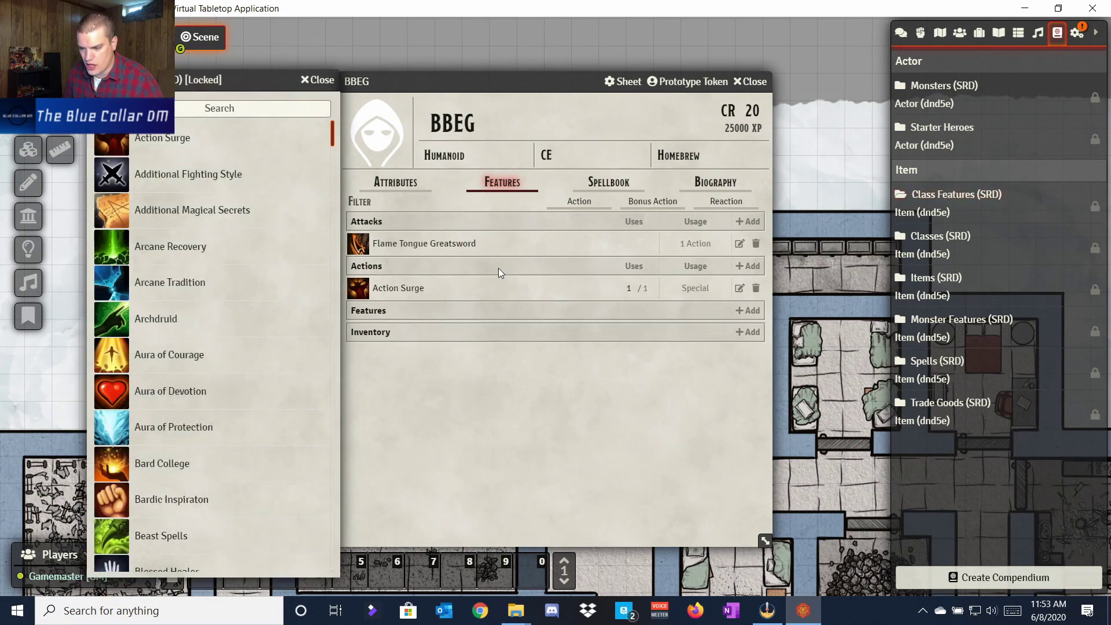
left_click(312, 80)
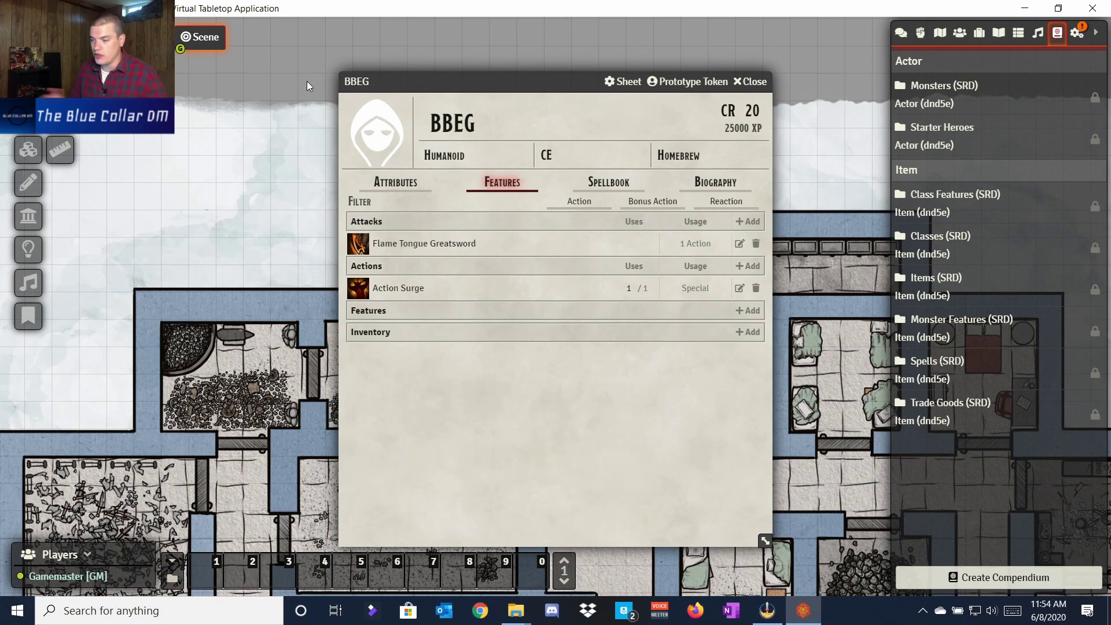
Add Acid Arrow, Acid Splash and Animate Dead from Spells (SRD) to BBEG's spellbook
left_click(606, 183)
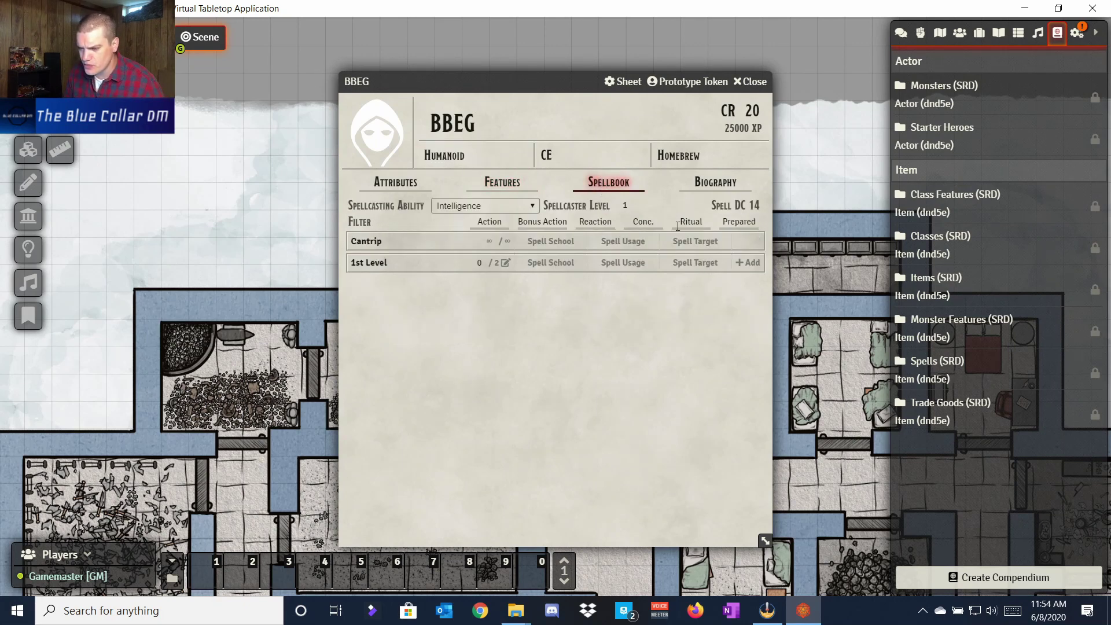
left_click(938, 362)
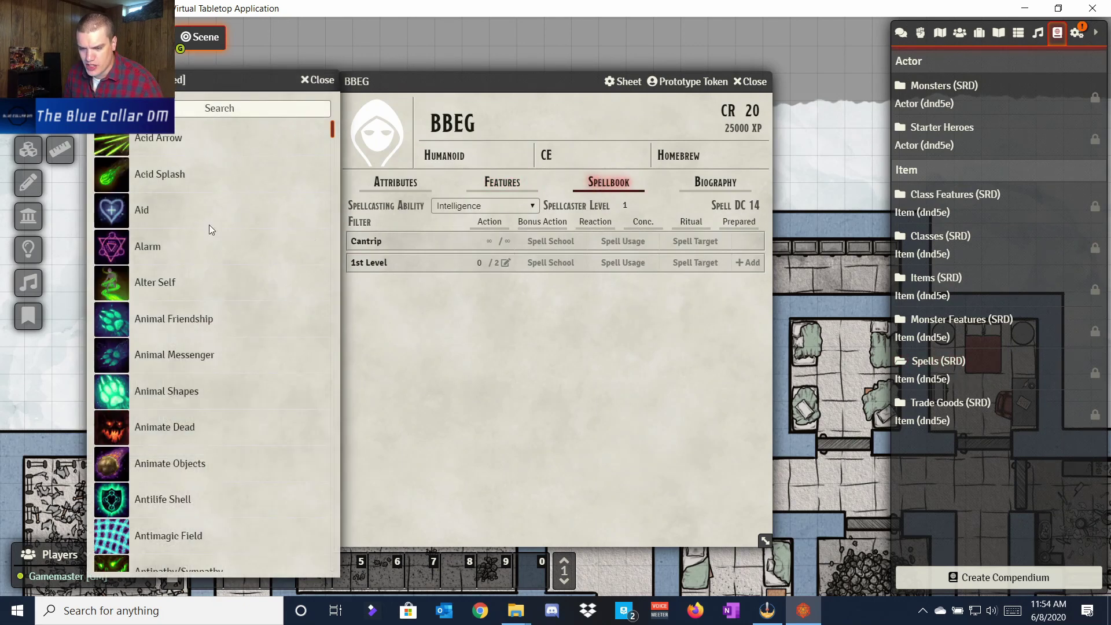
left_click_drag(130, 135, 579, 232)
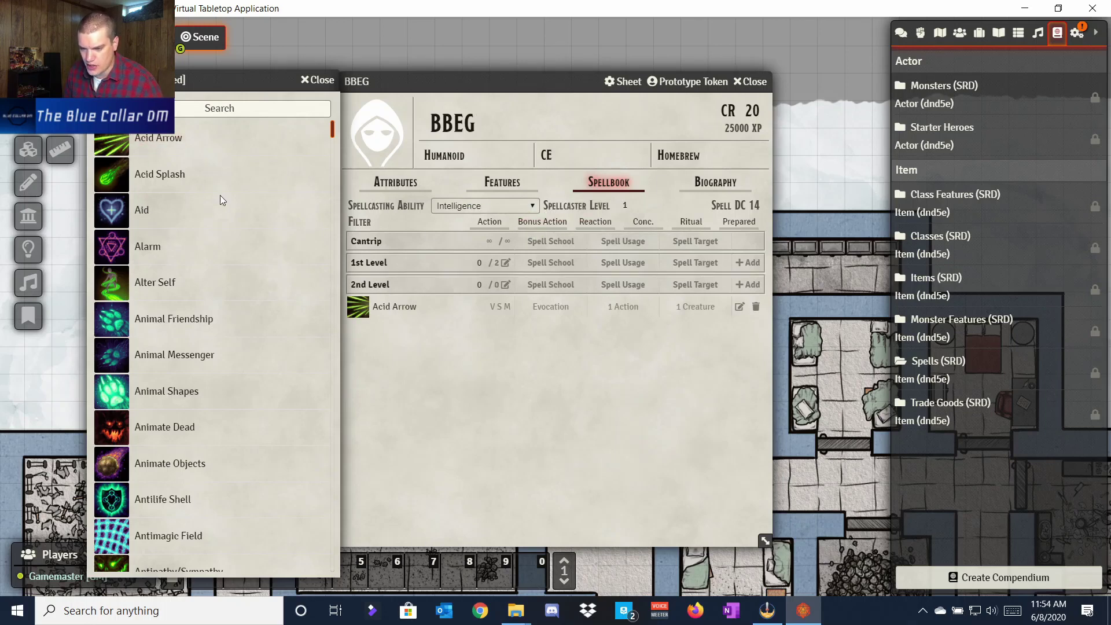
left_click_drag(176, 167, 532, 245)
left_click_drag(170, 422, 487, 372)
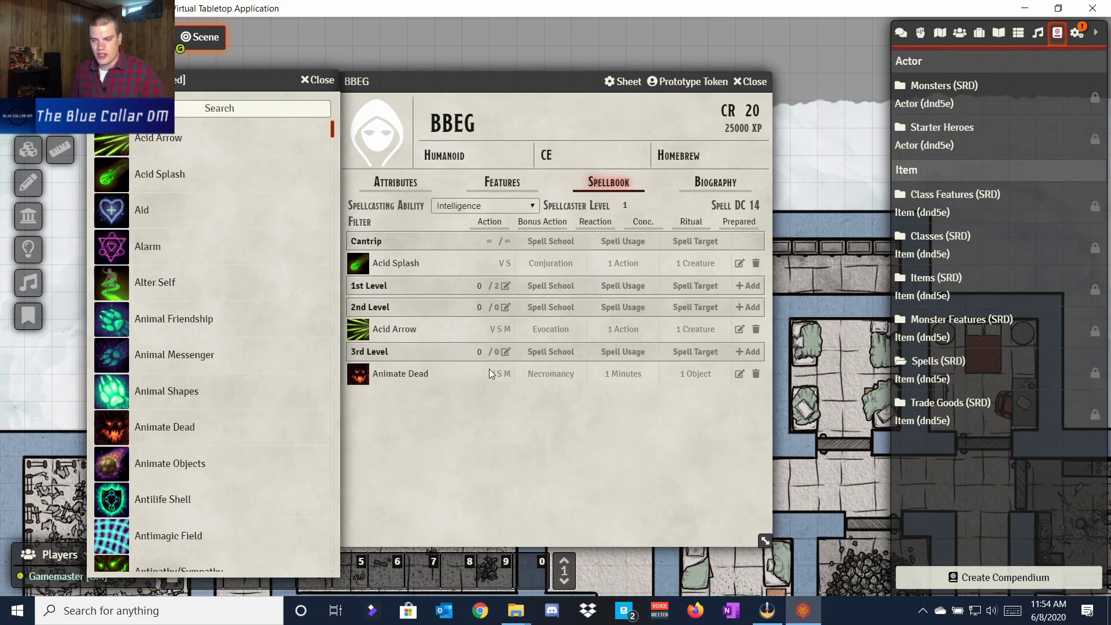
left_click(319, 80)
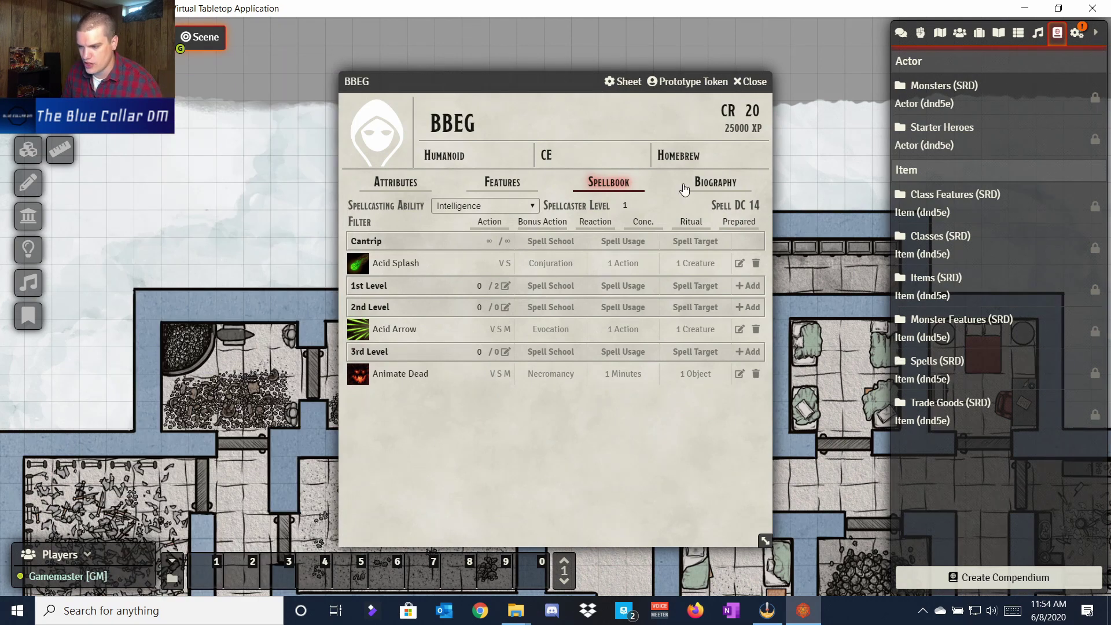
Add and delete a blank 1st level spell, then view the biography and attributes
left_click(751, 285)
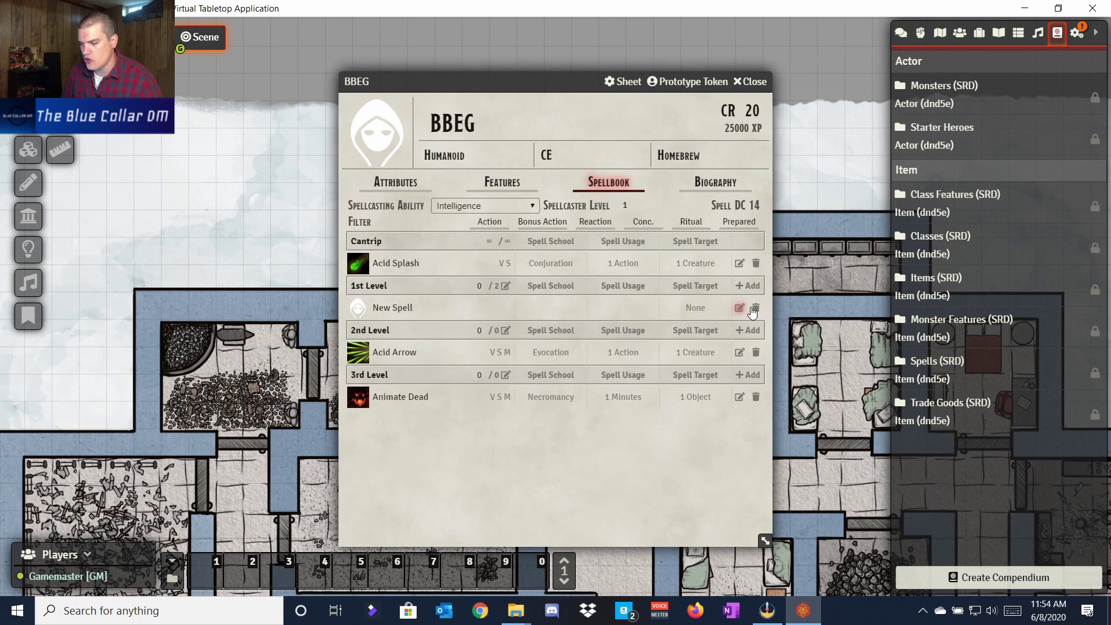
left_click(751, 308)
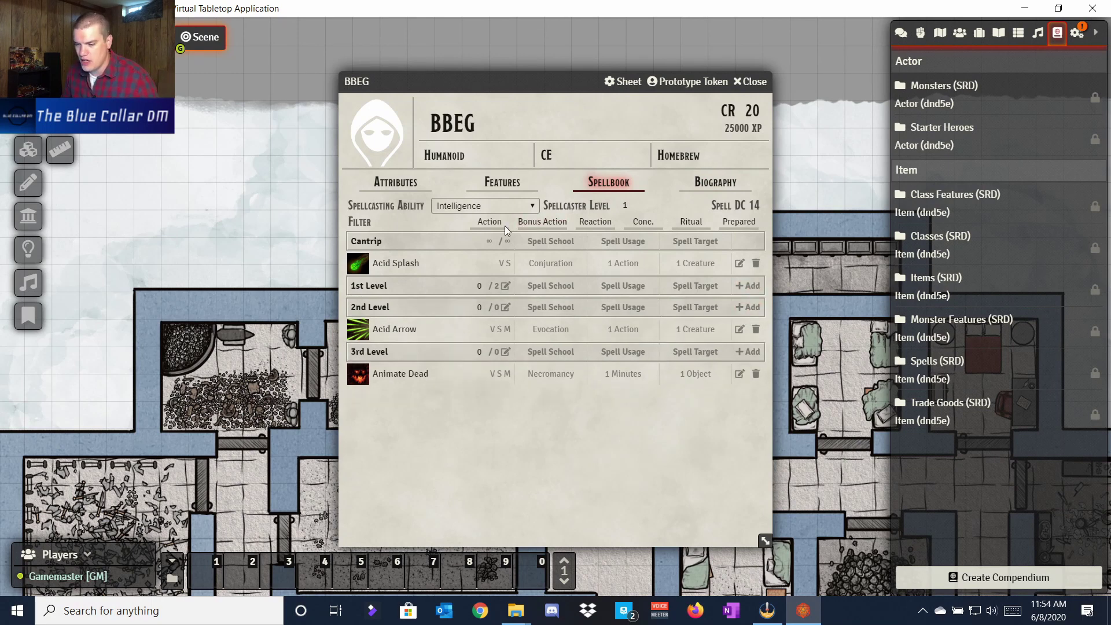
left_click(716, 182)
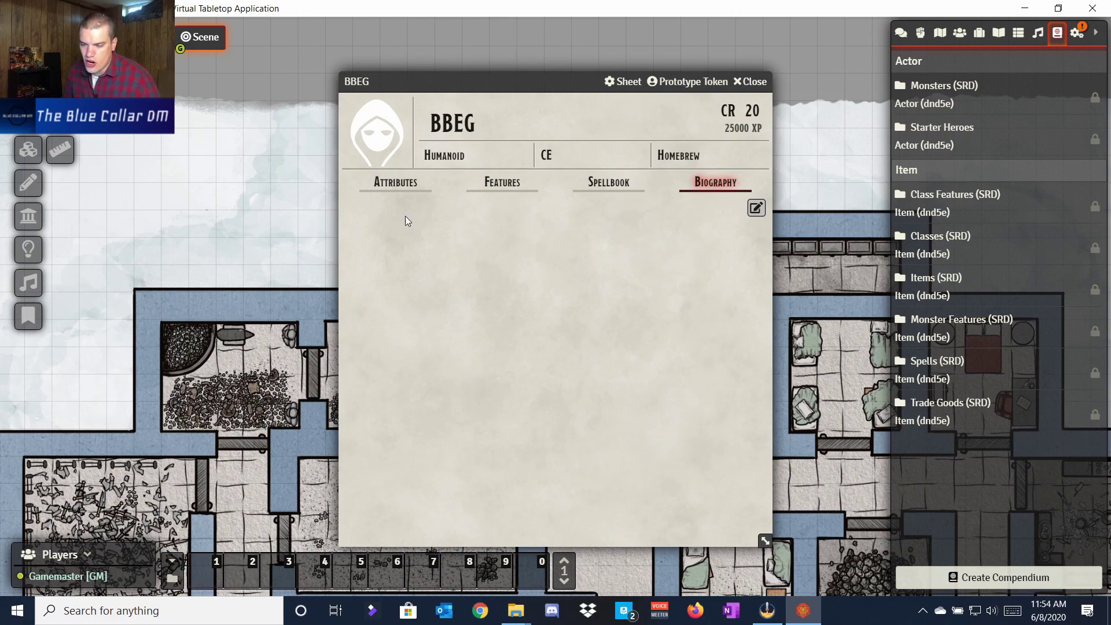
left_click(405, 180)
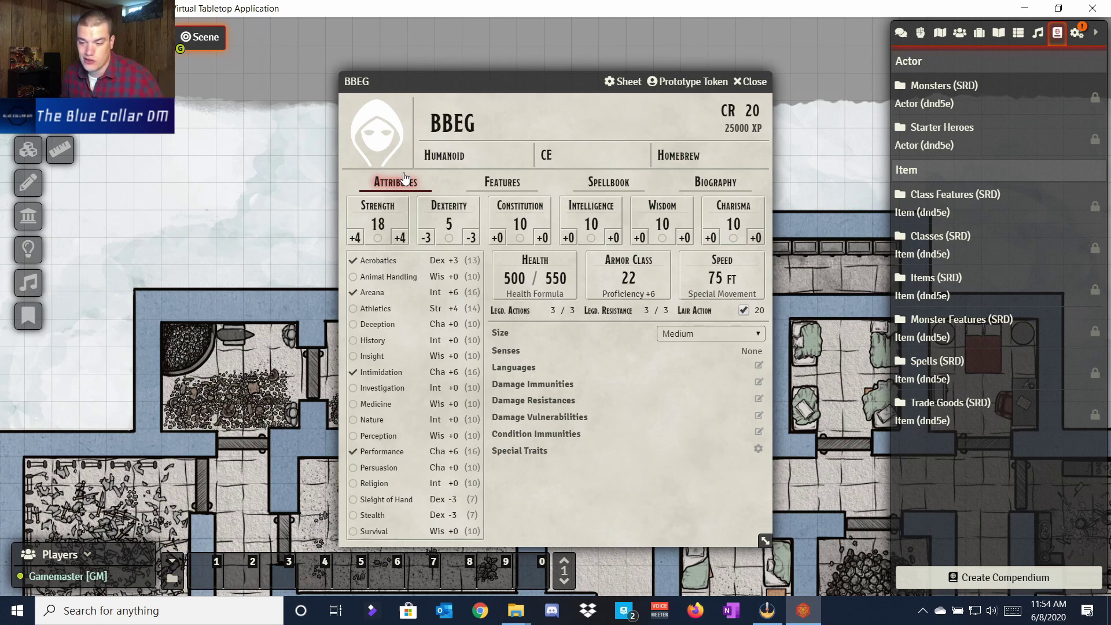
Close BBEG's sheet and expand Major NPC's in the Actors directory, briefly opening Monsters
left_click(755, 81)
left_click(960, 32)
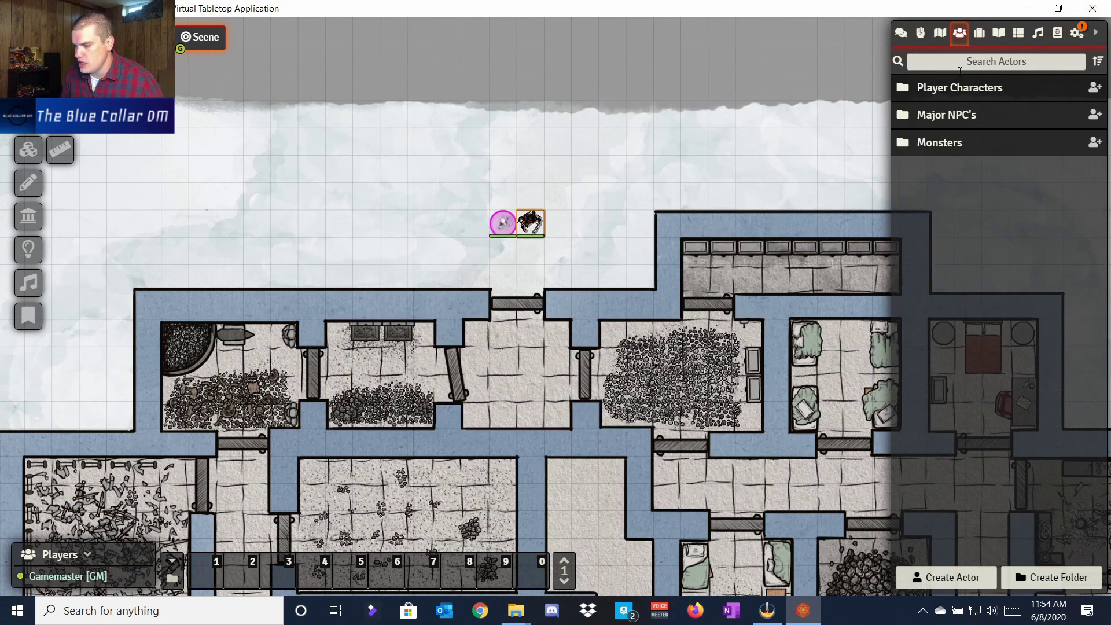
left_click(1002, 118)
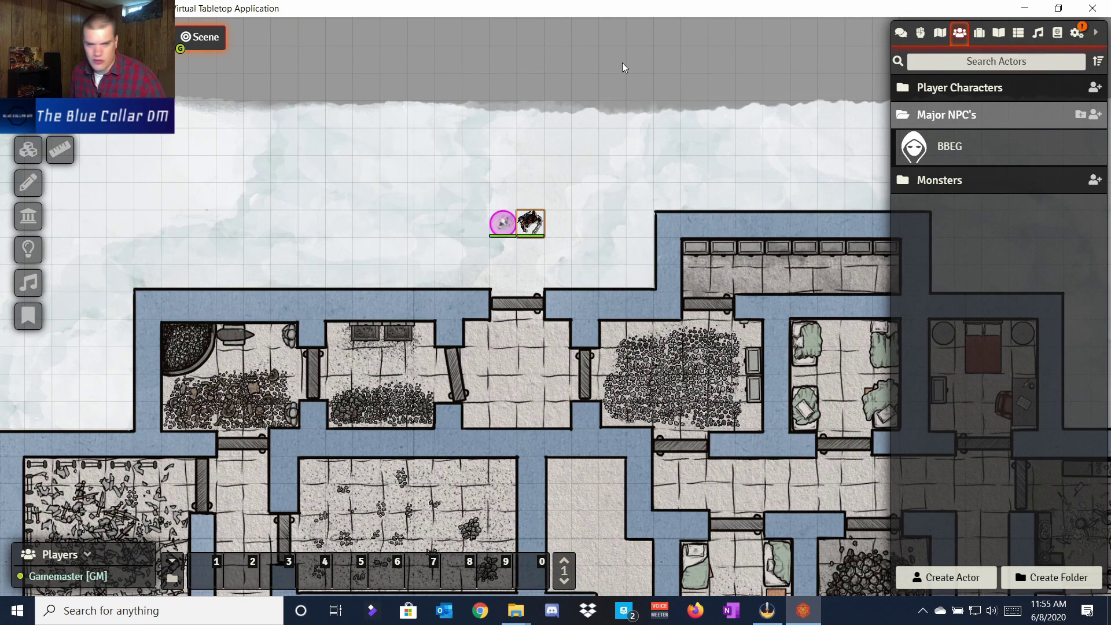
left_click(932, 181)
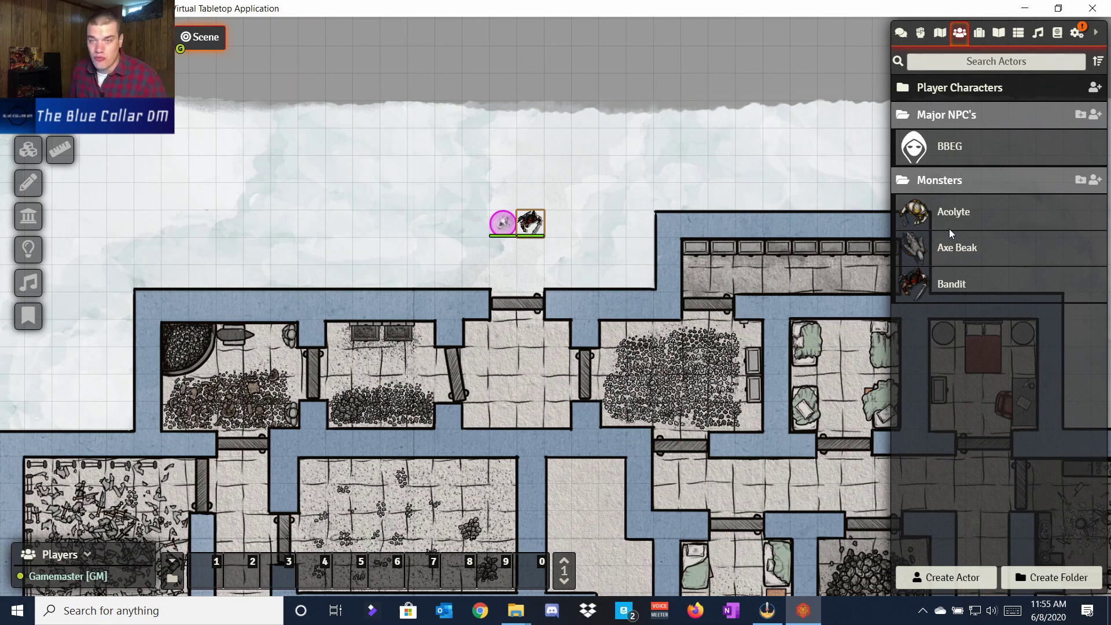
left_click(950, 184)
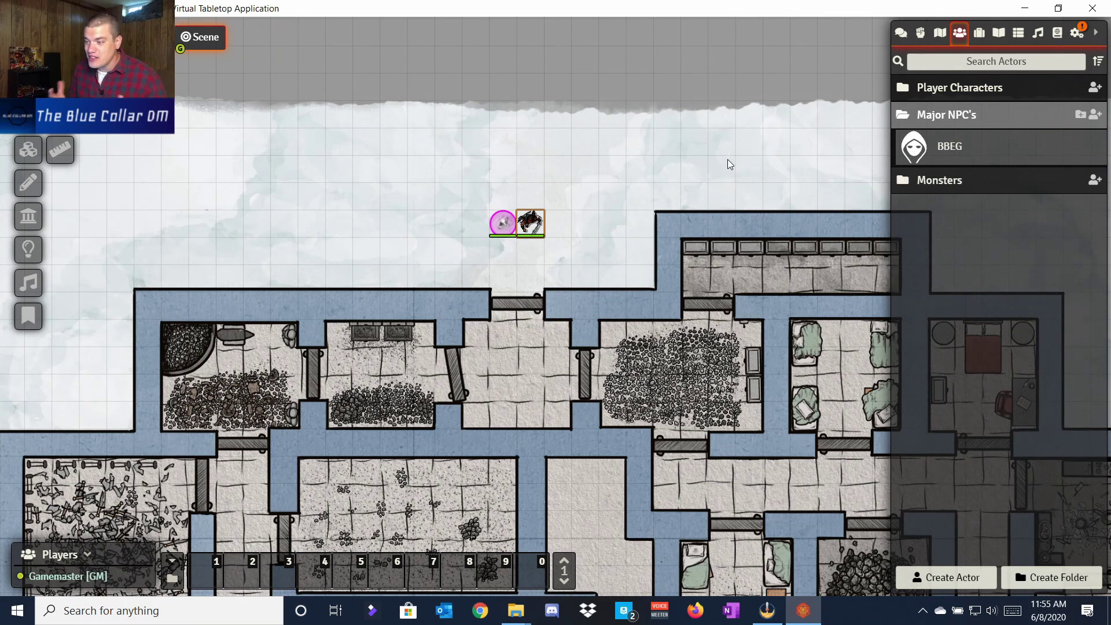